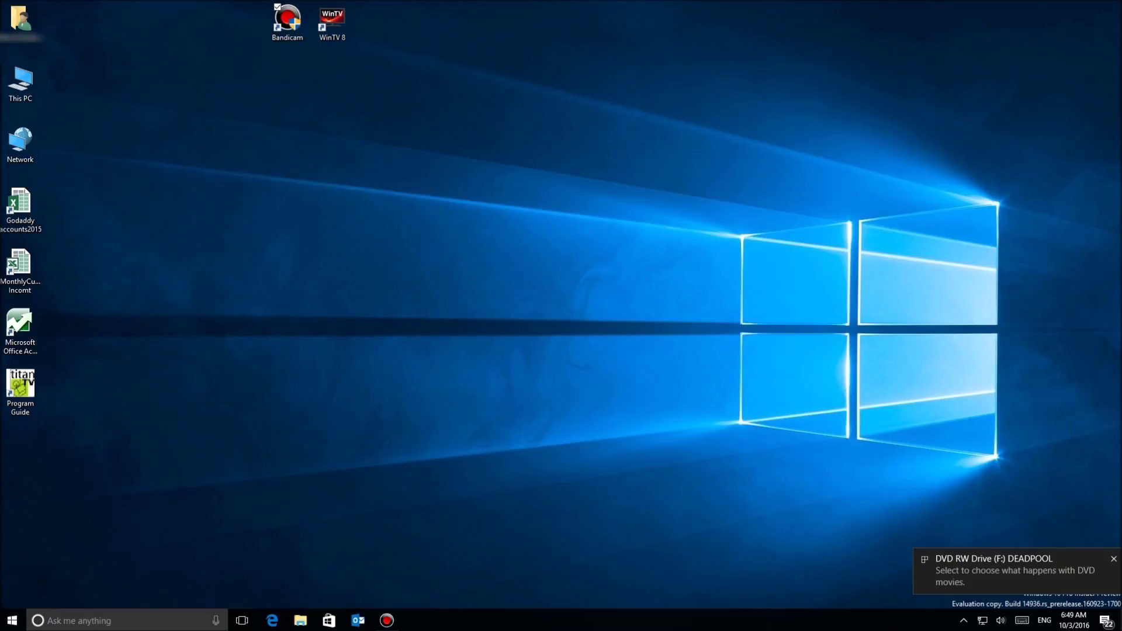
- Respond to the inserted DEADPOOL disc's prompt by finding a new DVD app in the Store, and reposition the Store window higher
left_click(993, 569)
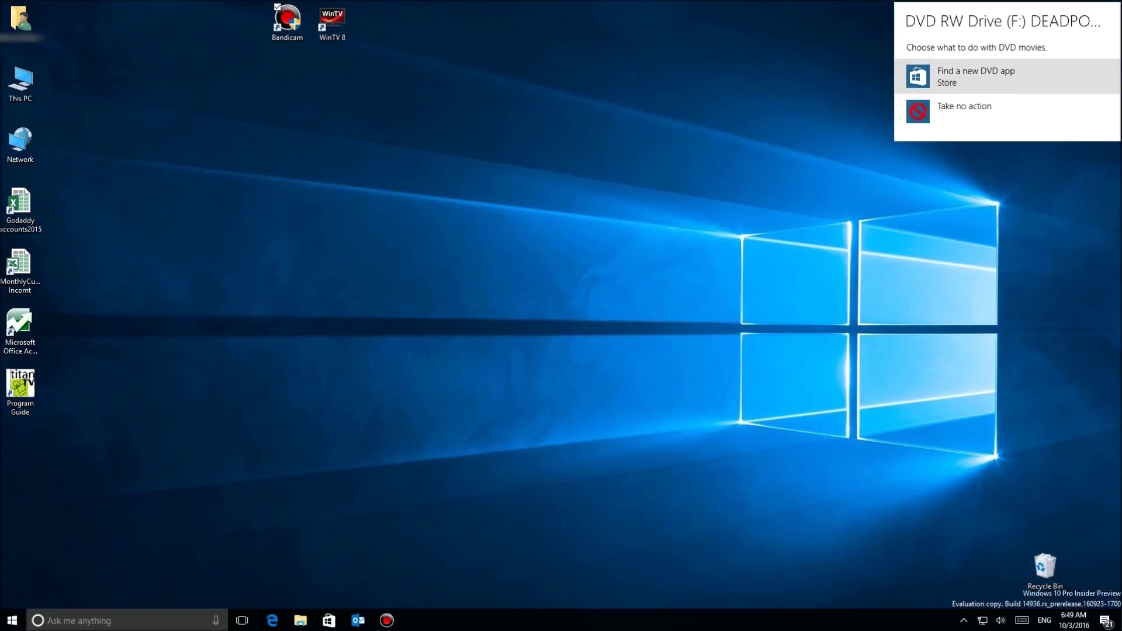
left_click(976, 77)
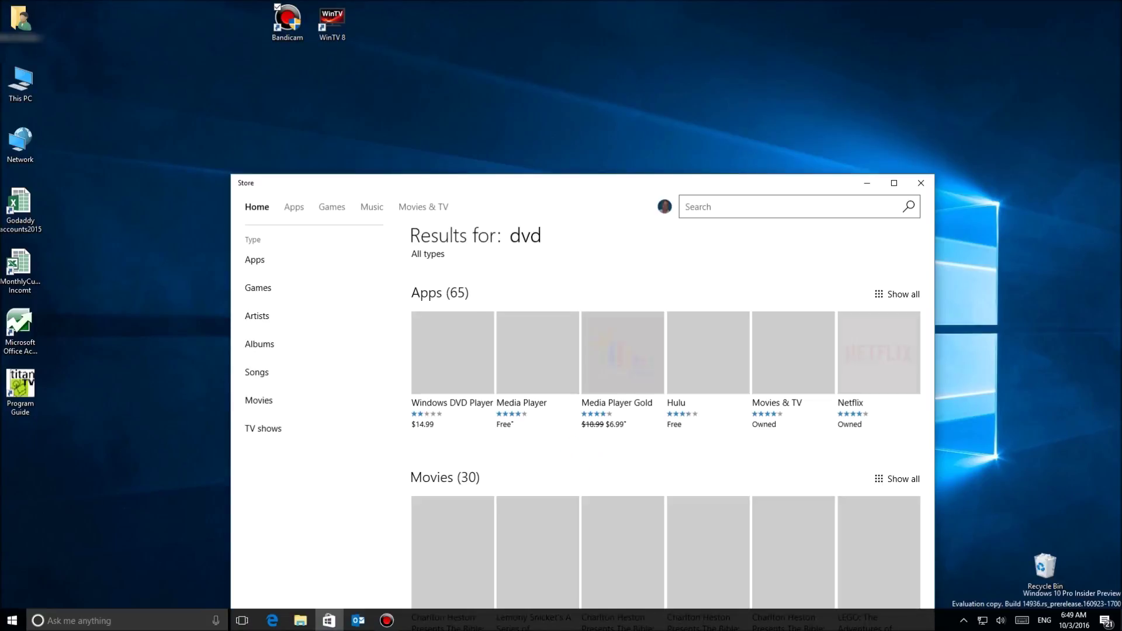
left_click_drag(604, 188, 605, 90)
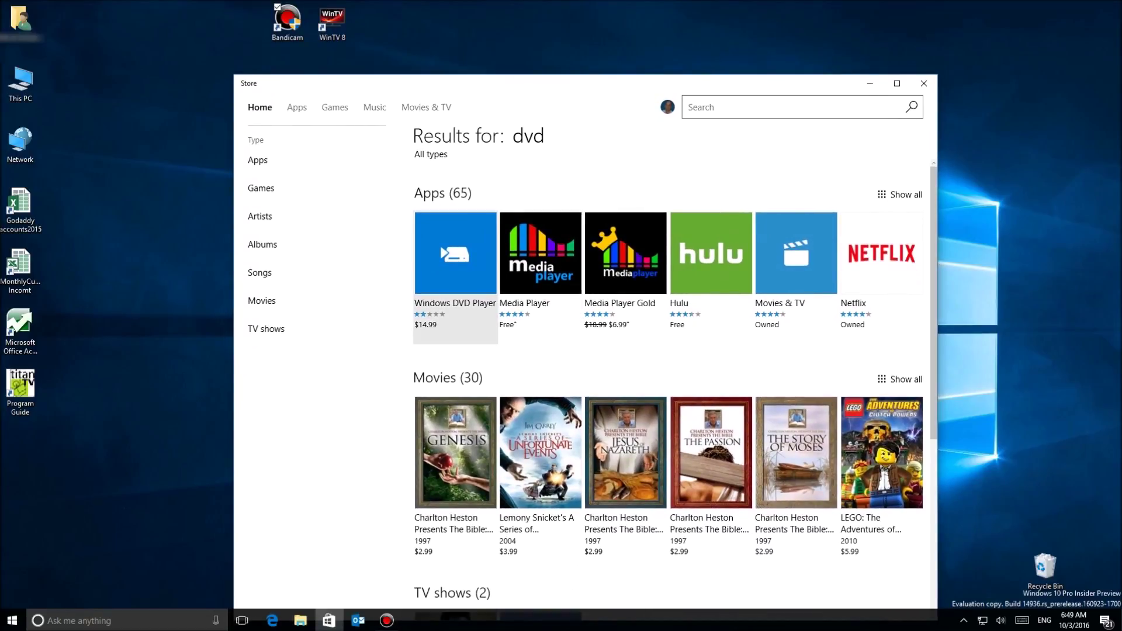
- Open the Windows DVD Player app's page and review its system requirements, ratings and user reviews
left_click(455, 263)
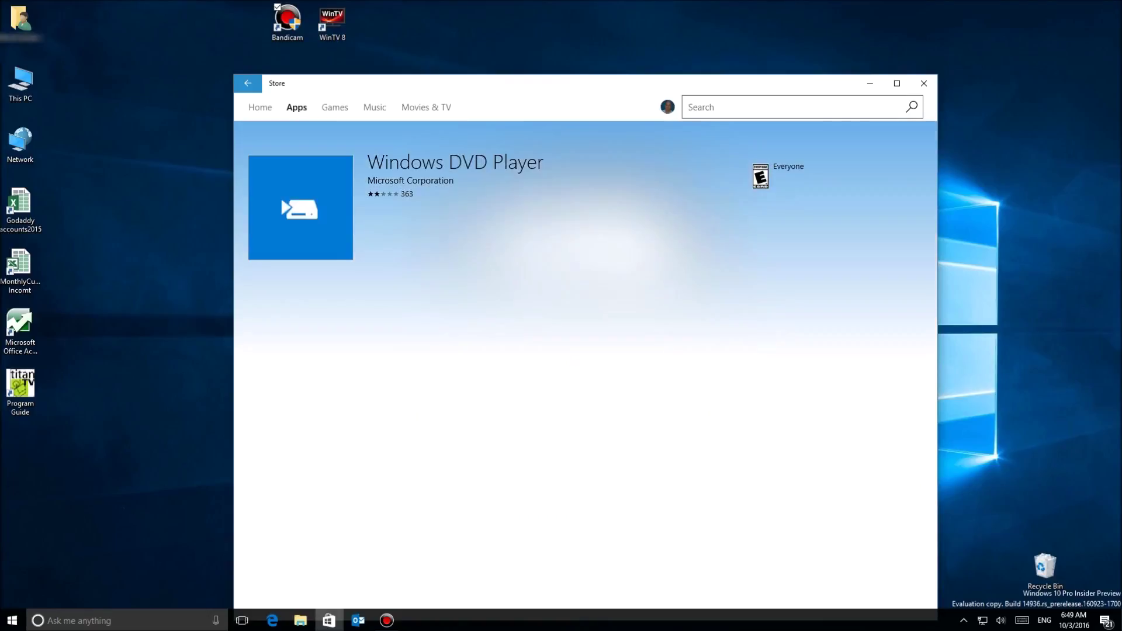
scroll(584, 363, "down", 4)
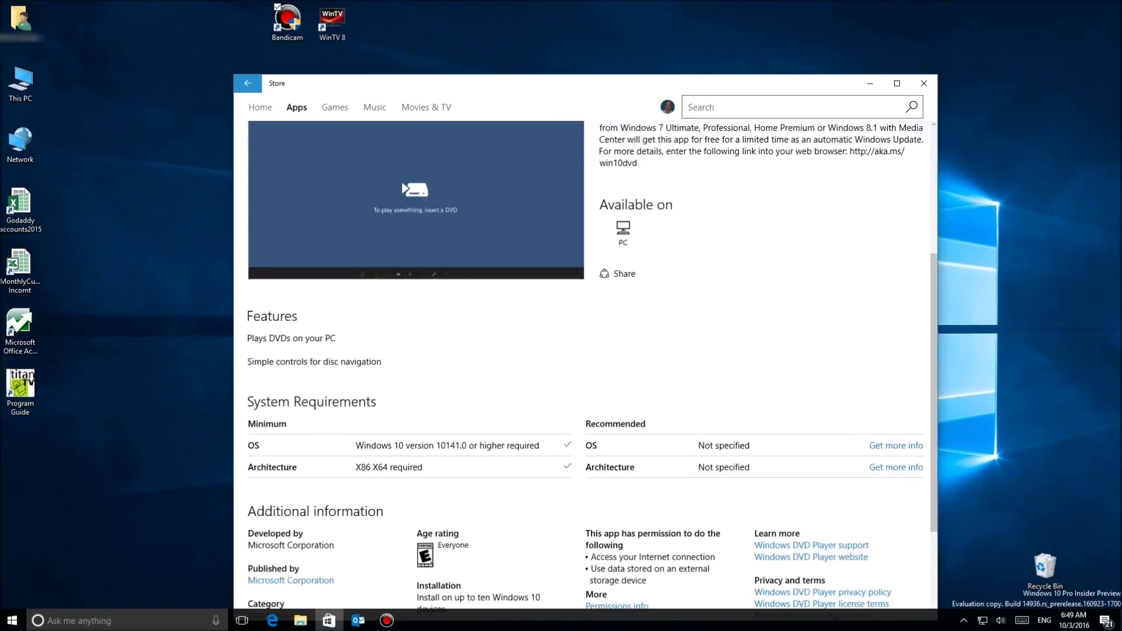
scroll(584, 363, "down", 10)
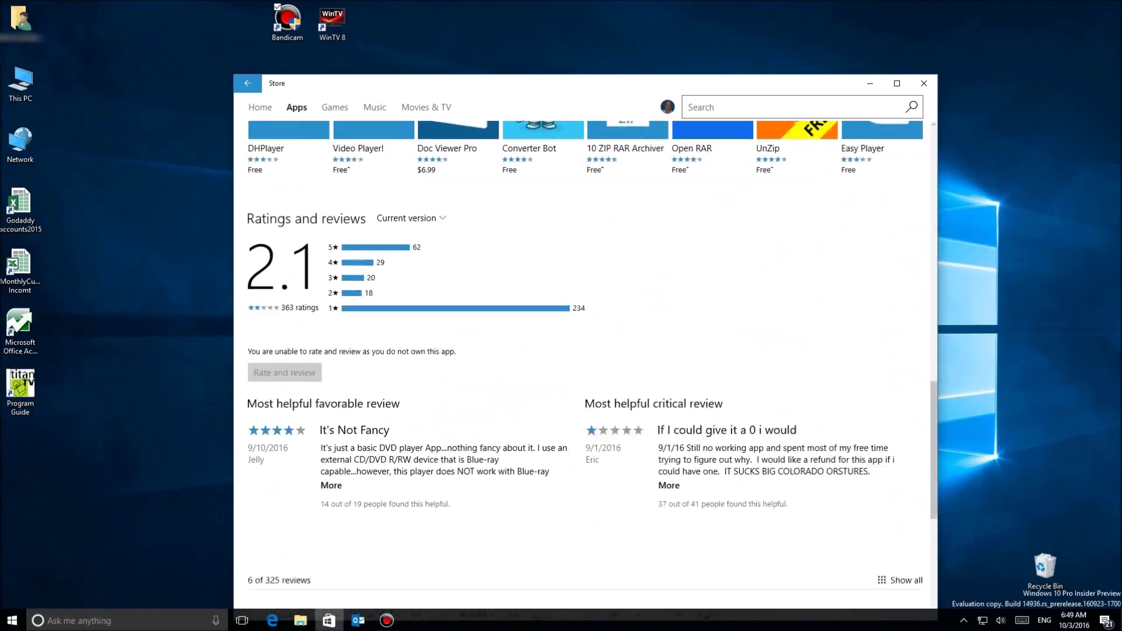
scroll(585, 362, "down", 1)
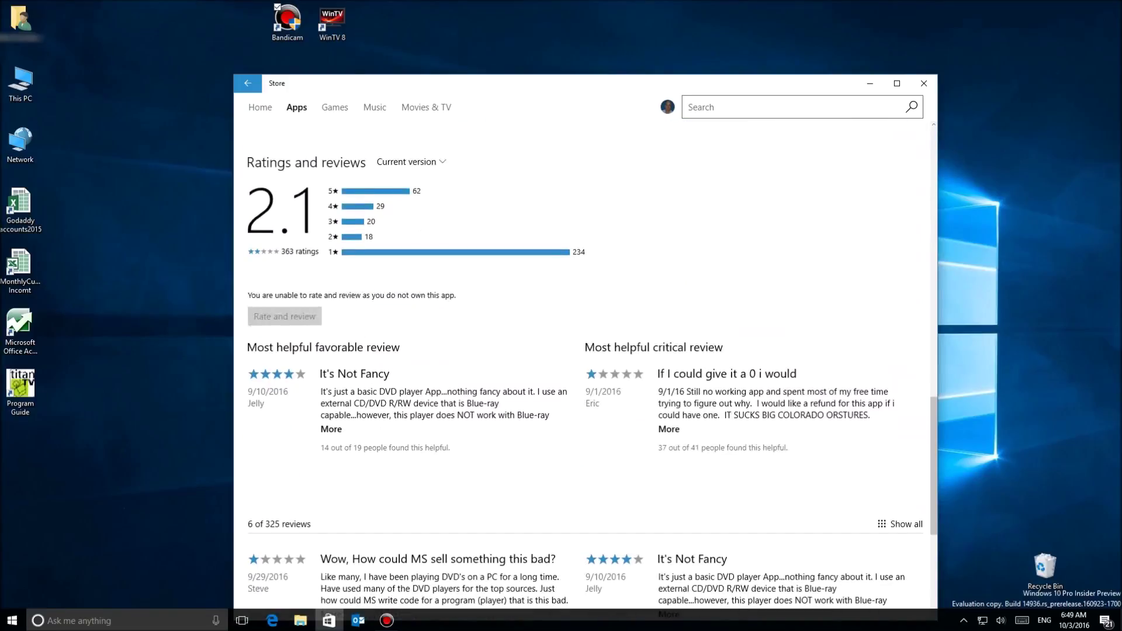
scroll(584, 362, "down", 3)
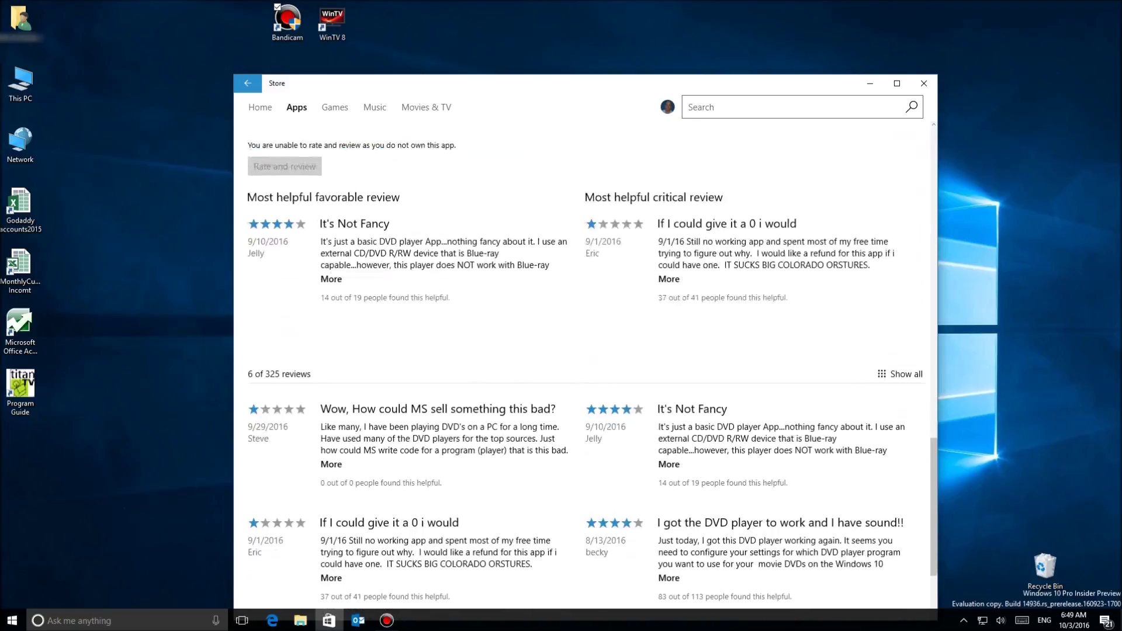
scroll(584, 362, "up", 15)
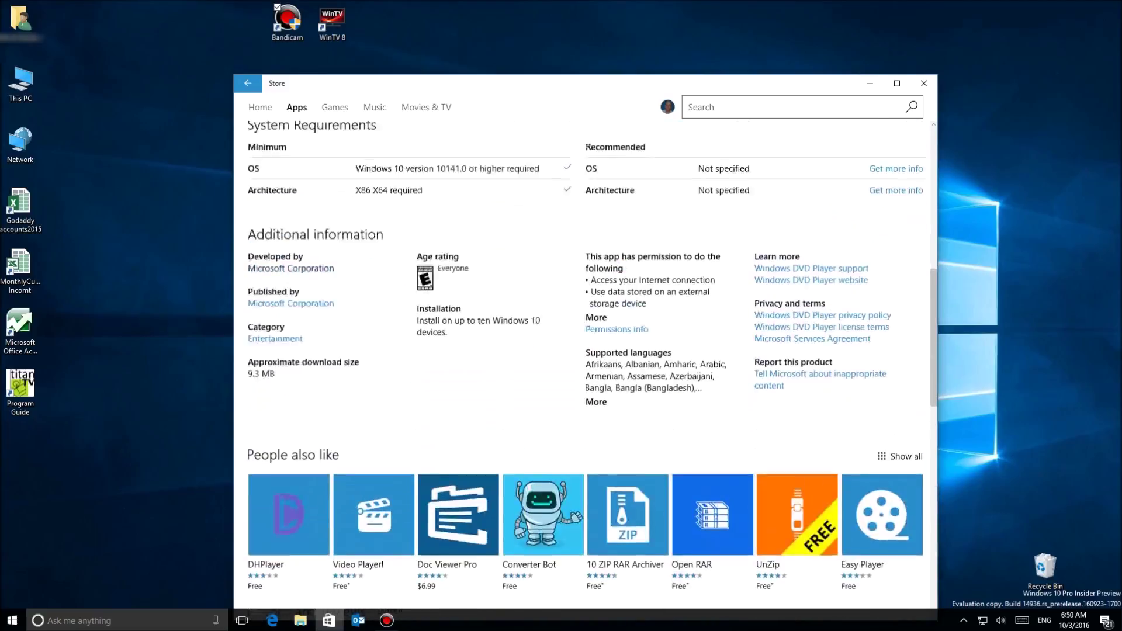
scroll(584, 362, "up", 3)
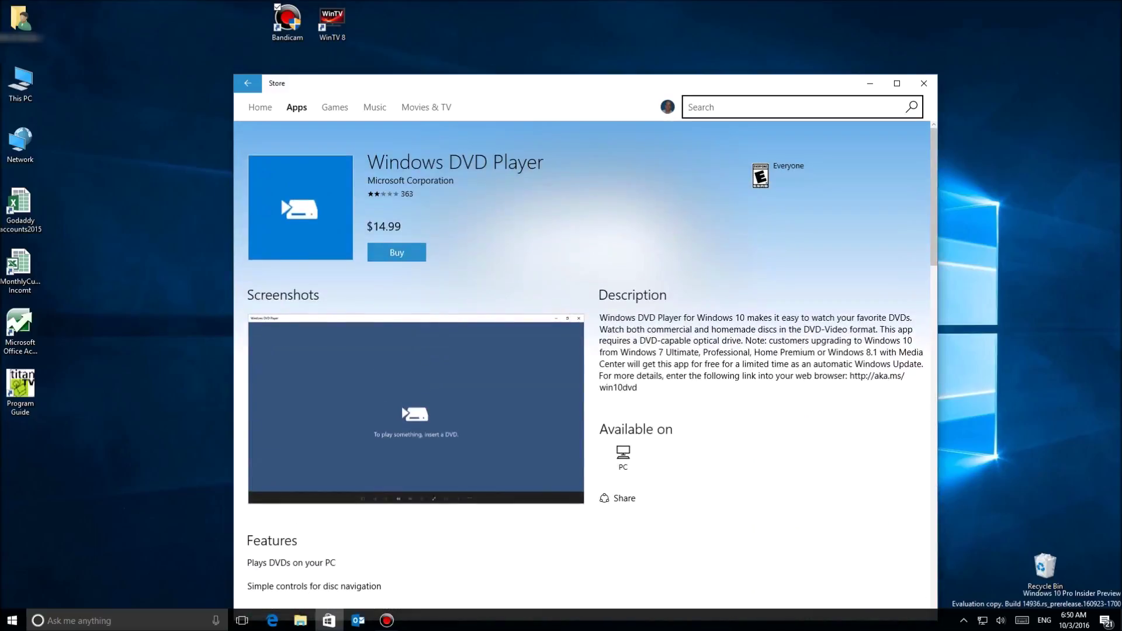
- Search the Store for "dvd" and browse the full list of matching apps
type("dvd")
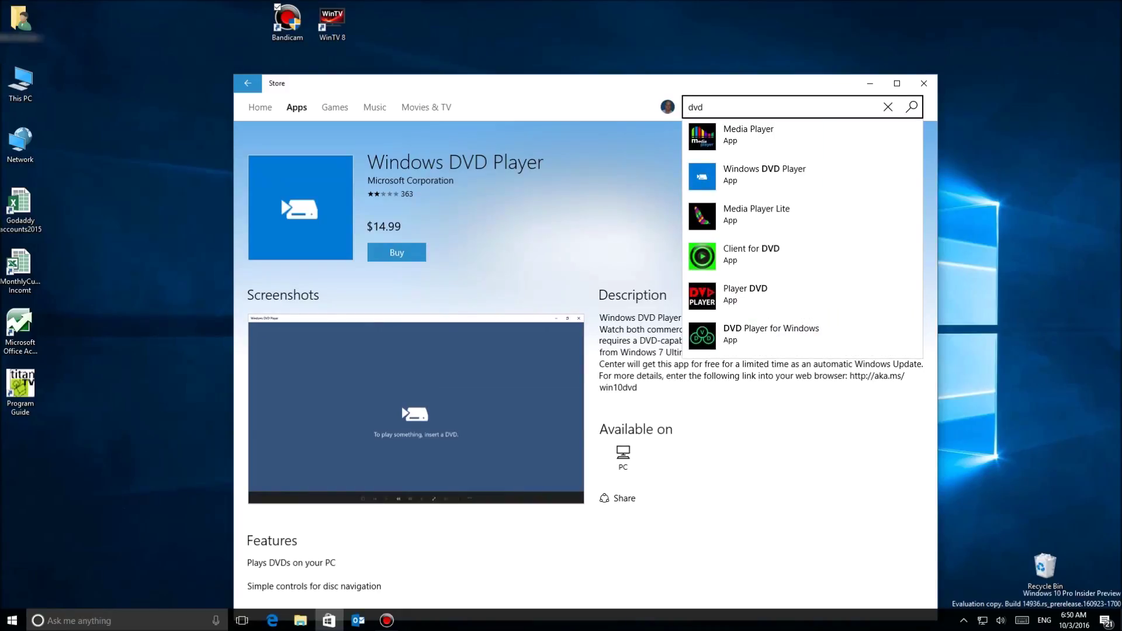
key("Return")
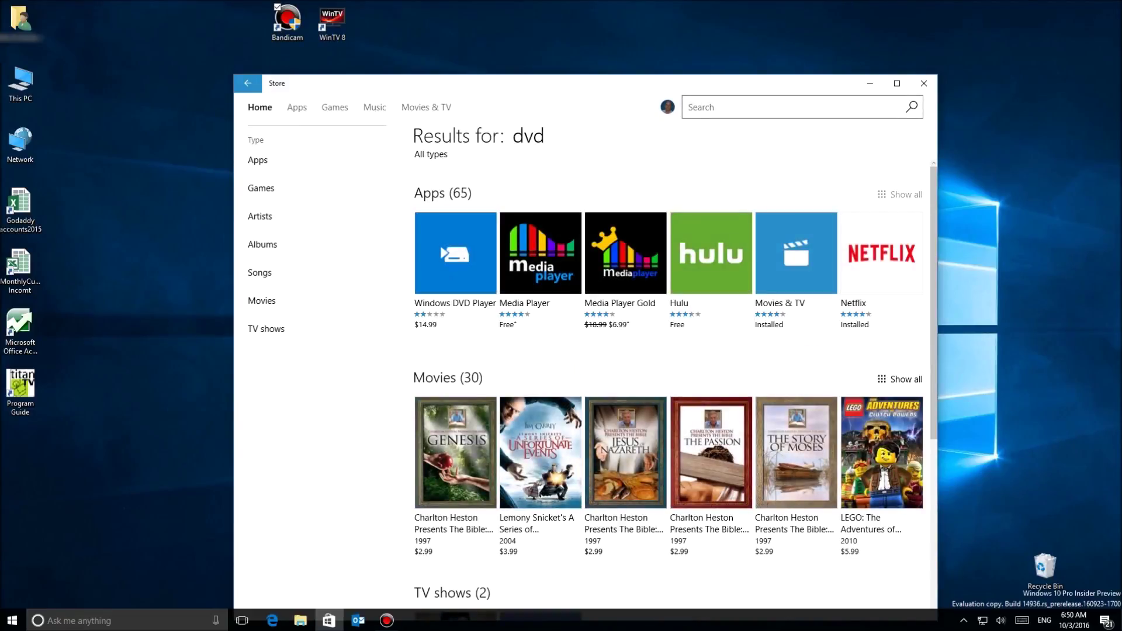
left_click(900, 194)
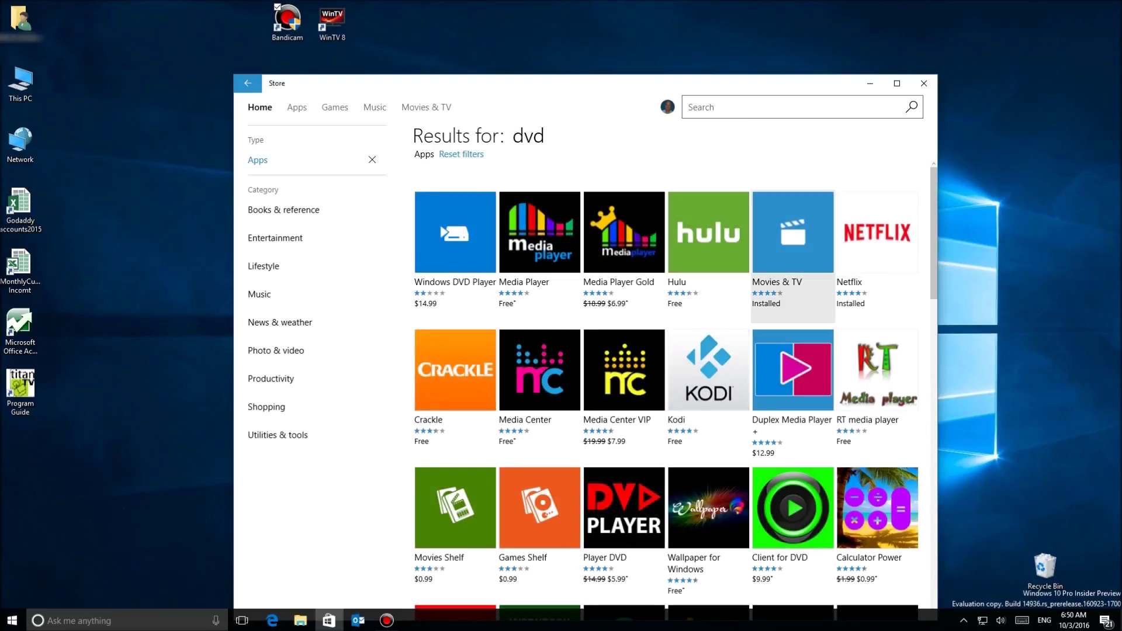
scroll(624, 263, "down", 3)
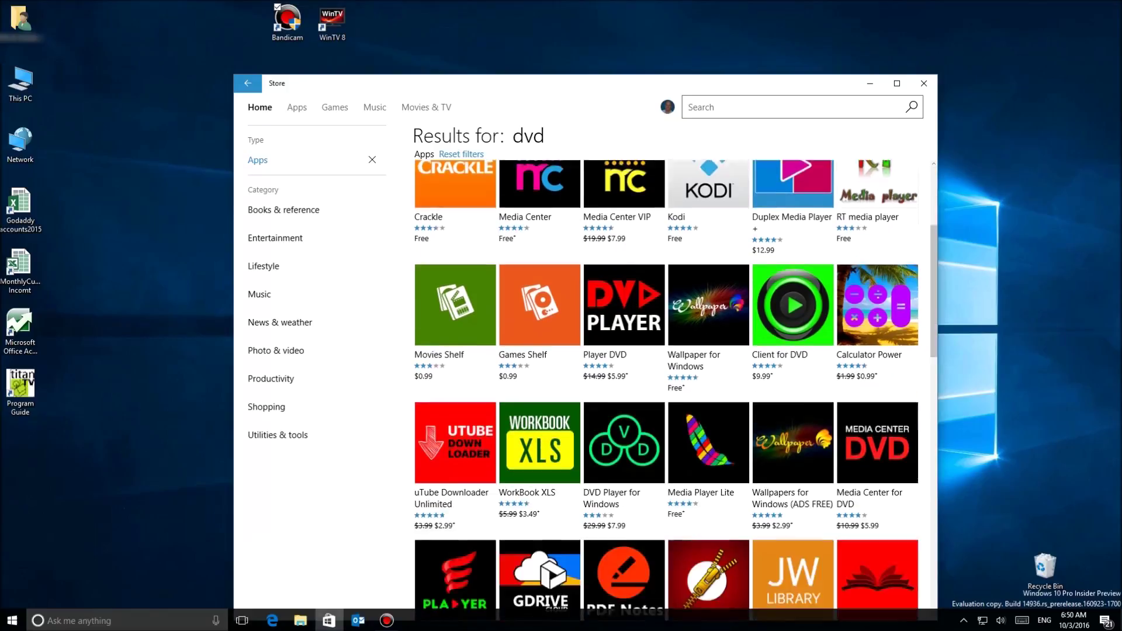
scroll(624, 304, "up", 4)
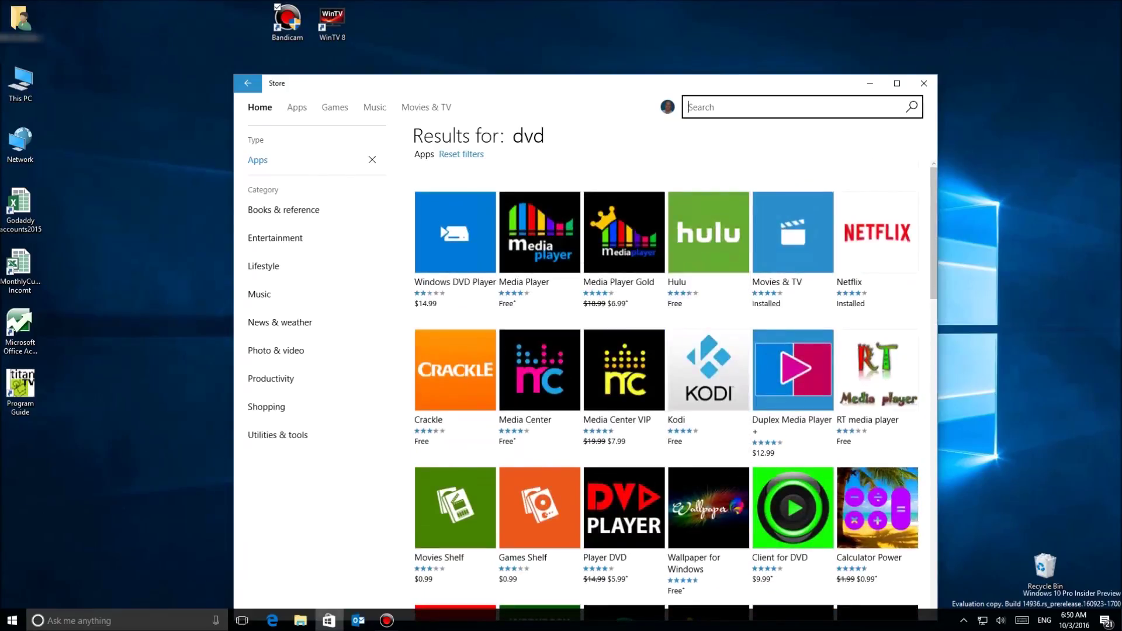
- Search the Store for "vlc" and read the description on the VLC app's page
type("vlc")
key("Return")
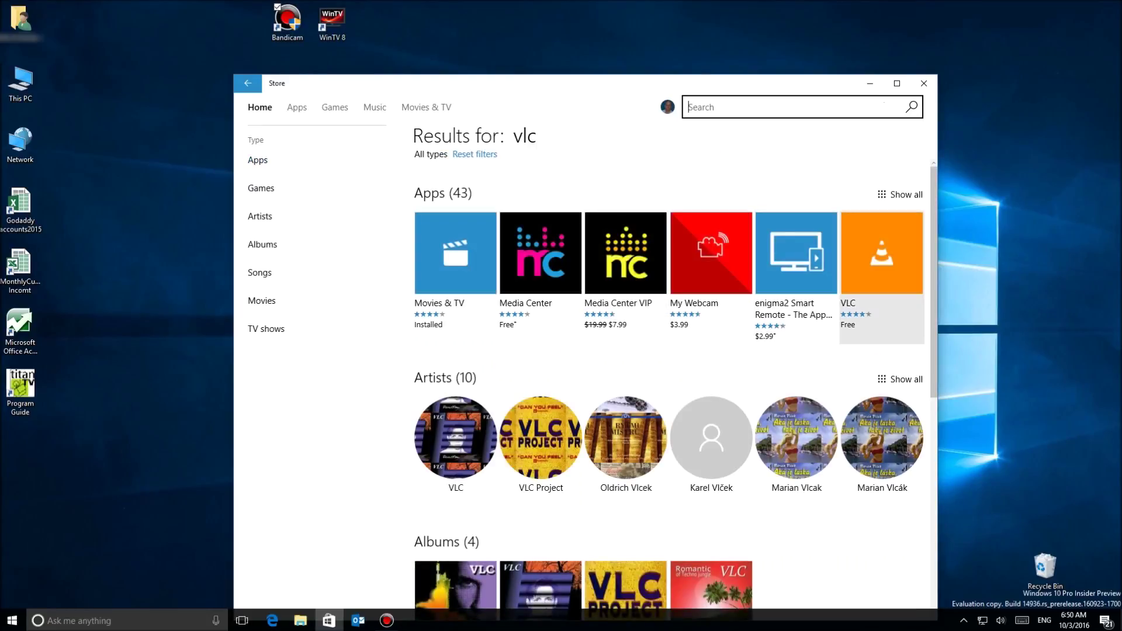
left_click(881, 263)
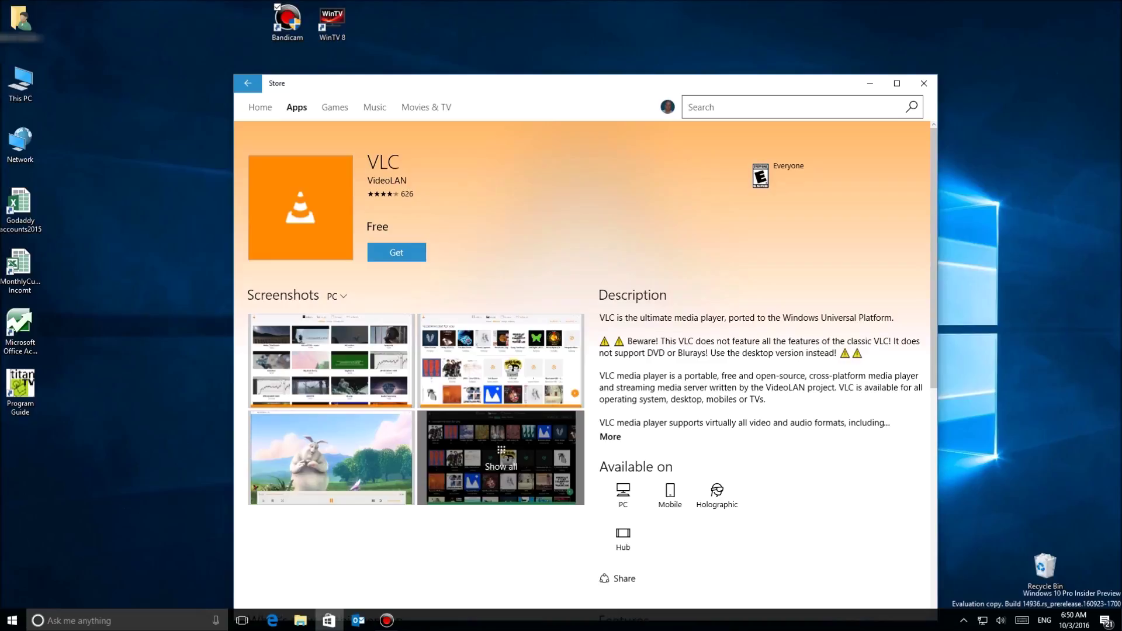
scroll(584, 363, "down", 1)
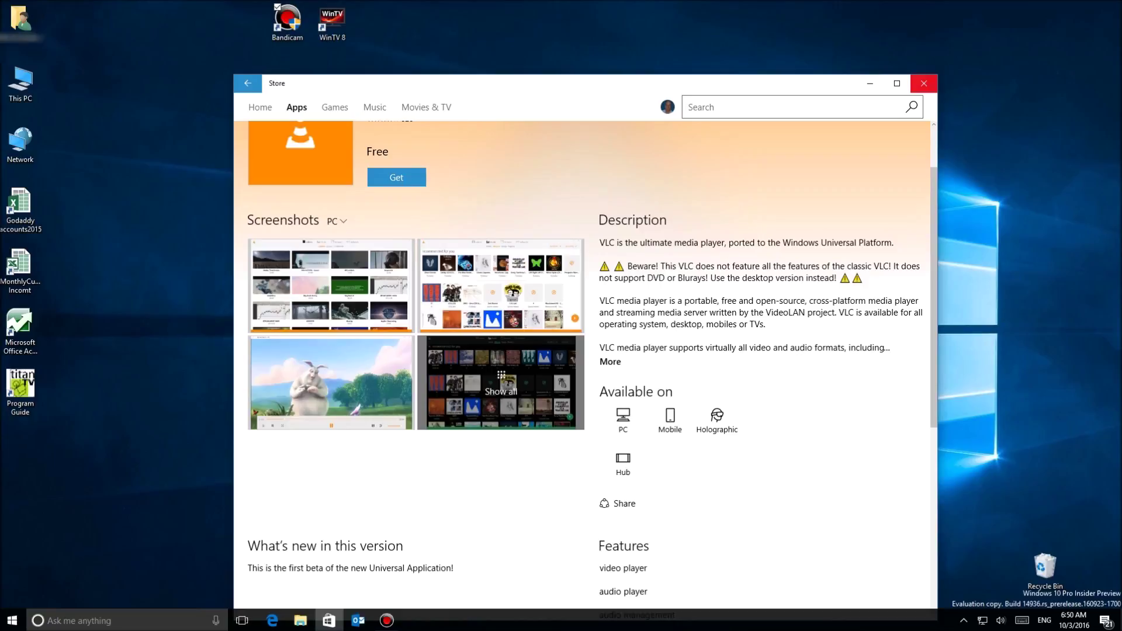
- Switch to Microsoft Edge and search the web for "vlc media player"
left_click(272, 620)
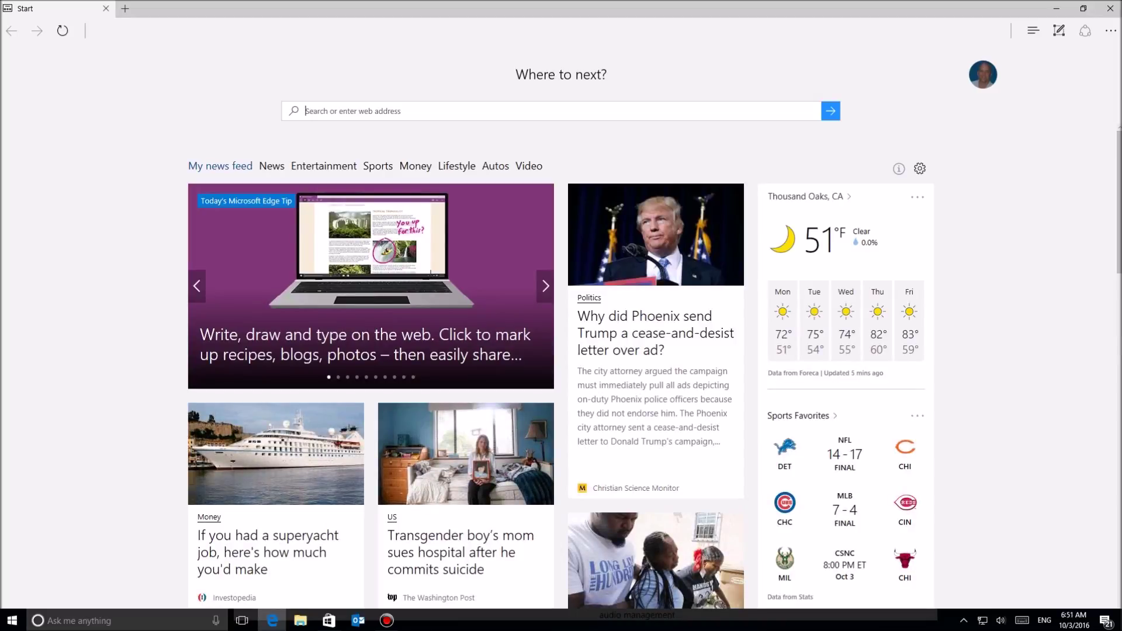
type("aud")
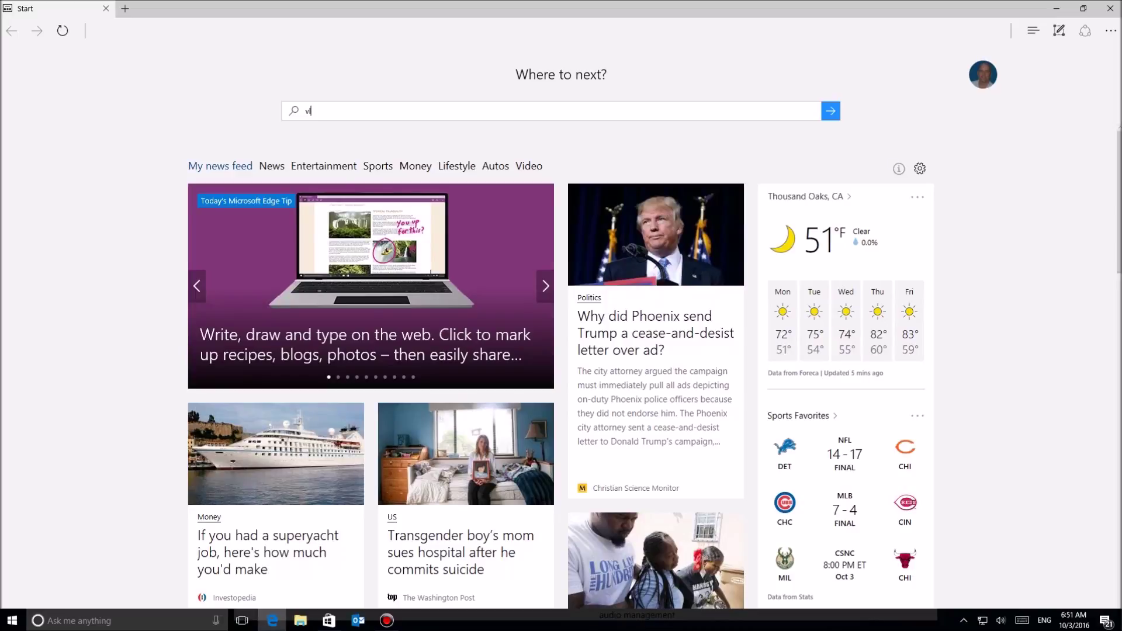
key("BackSpace")
key("BackSpace")
type("vlc media player")
key("Return")
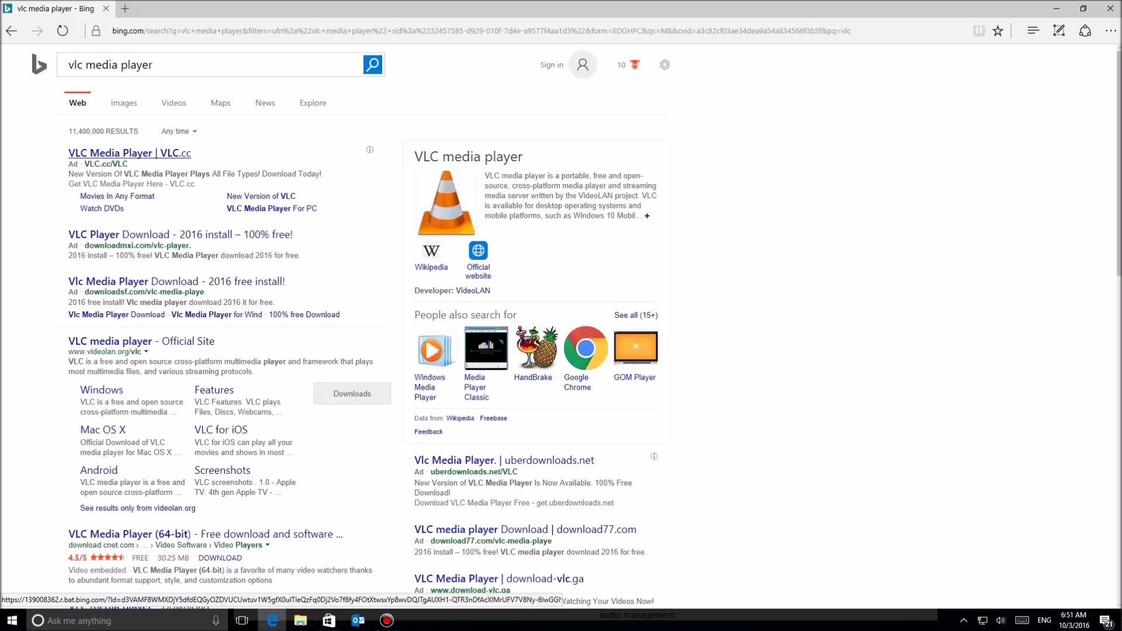
- Check the VLC.cc ad result, return to the results, and open VLC's official VideoLAN site to review its features
left_click(129, 153)
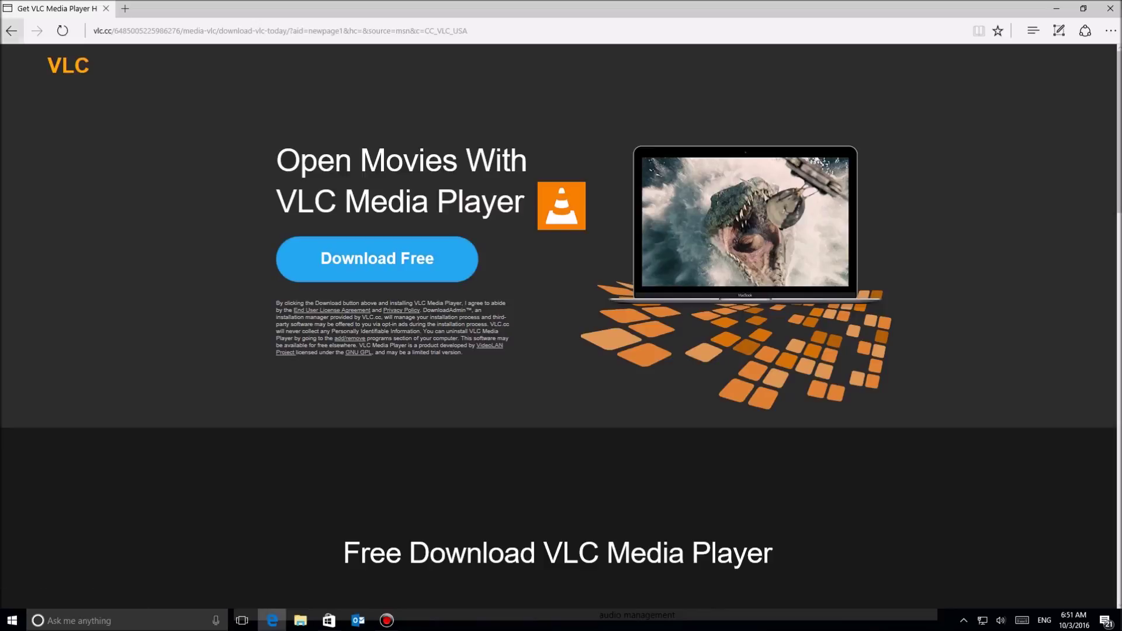
left_click(11, 30)
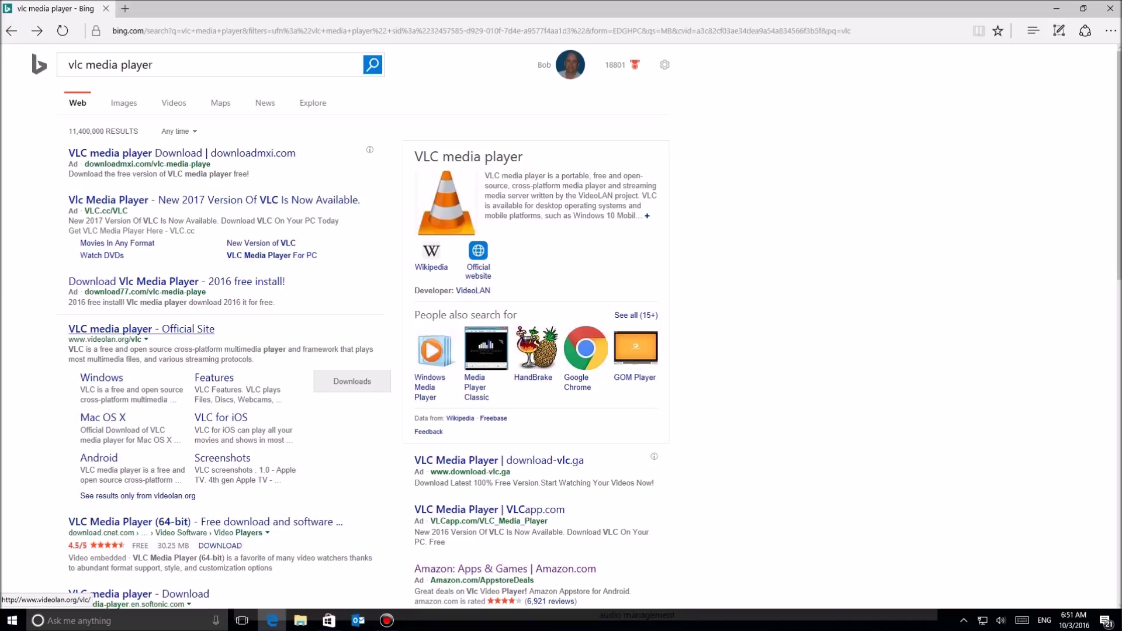
left_click(141, 329)
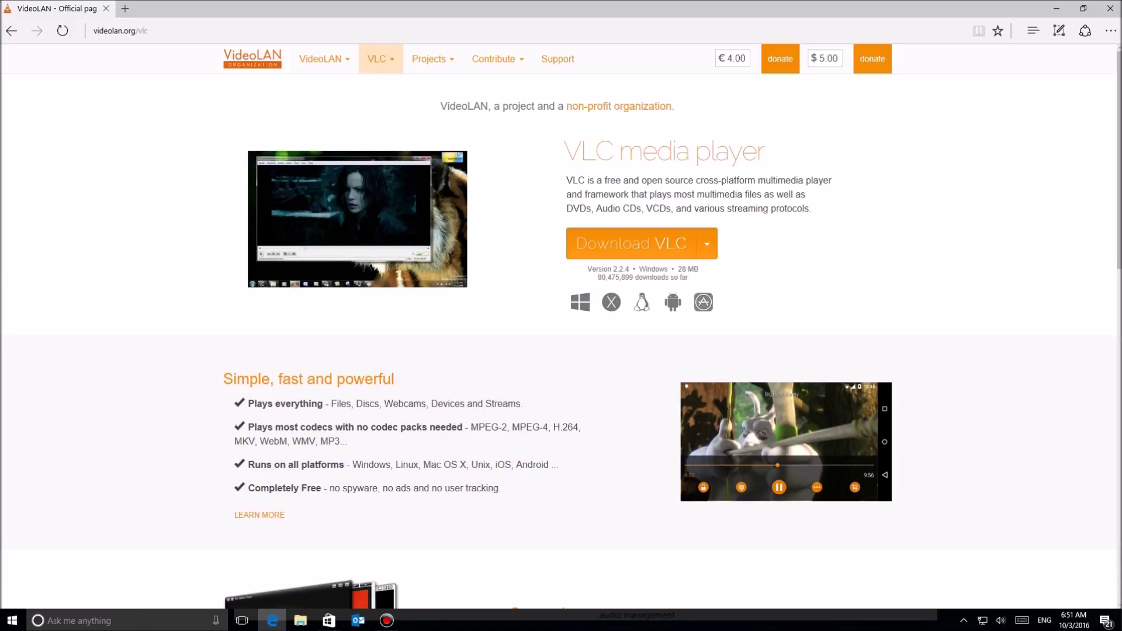
scroll(561, 327, "down", 1)
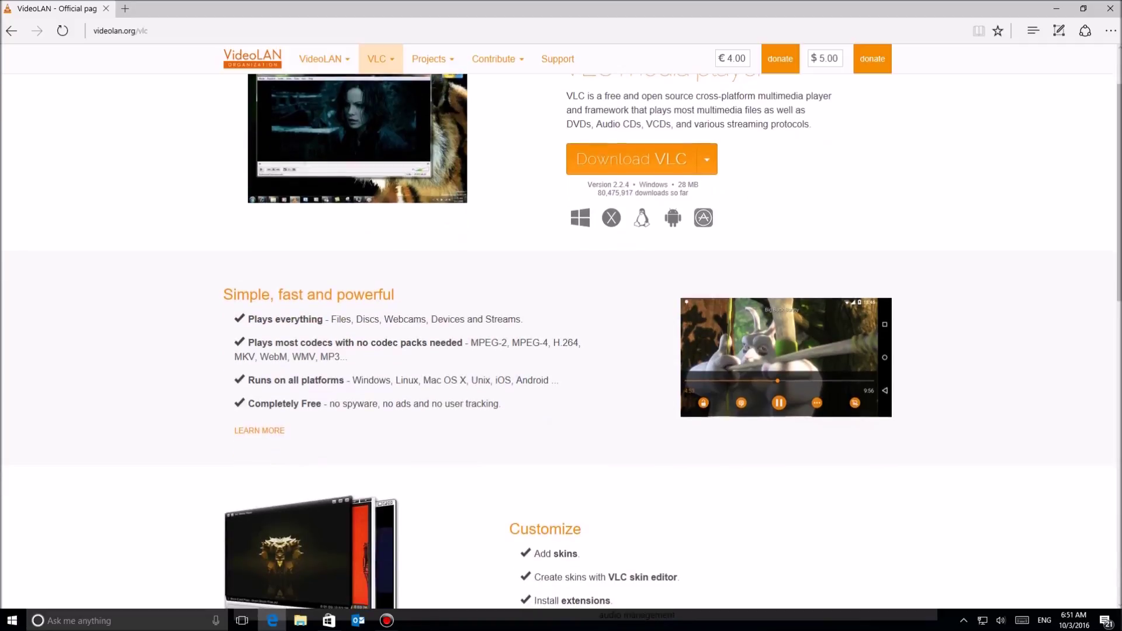
scroll(561, 327, "down", 1)
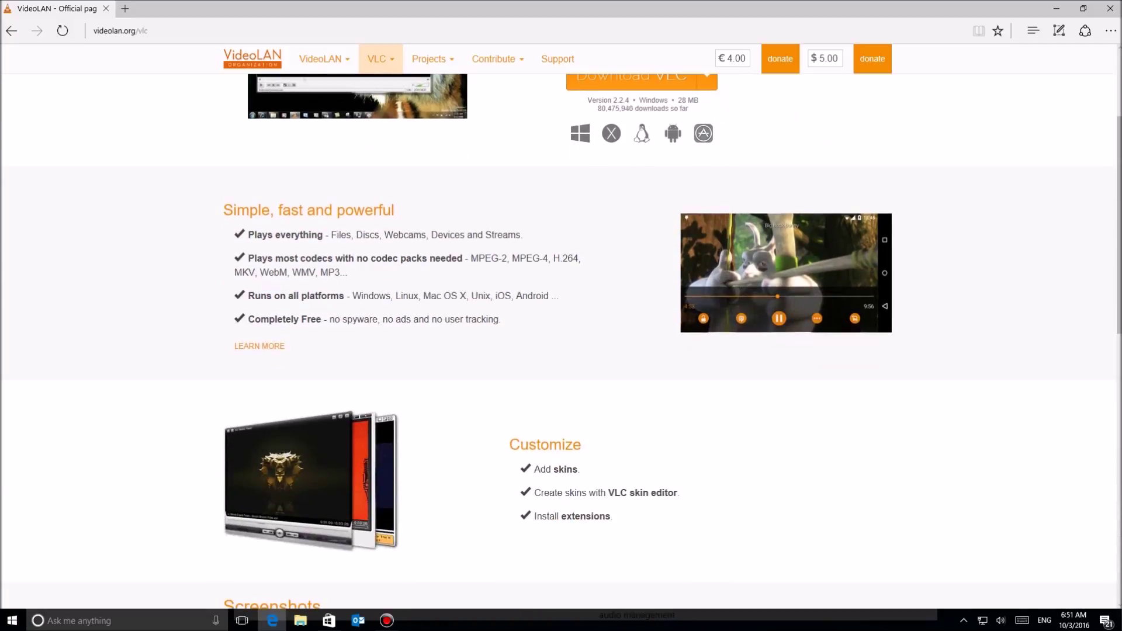
scroll(561, 327, "down", 2)
scroll(561, 328, "up", 4)
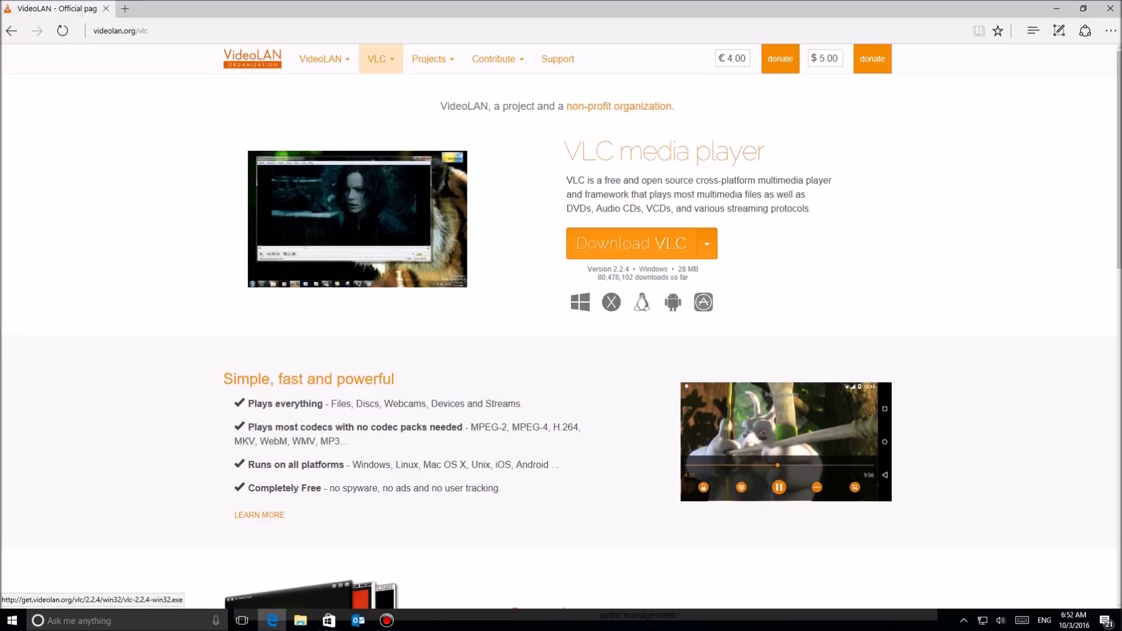
- Download VLC for Windows from the VideoLAN page and choose the Downloads folder on Win7 (D:) as the save location
left_click(631, 243)
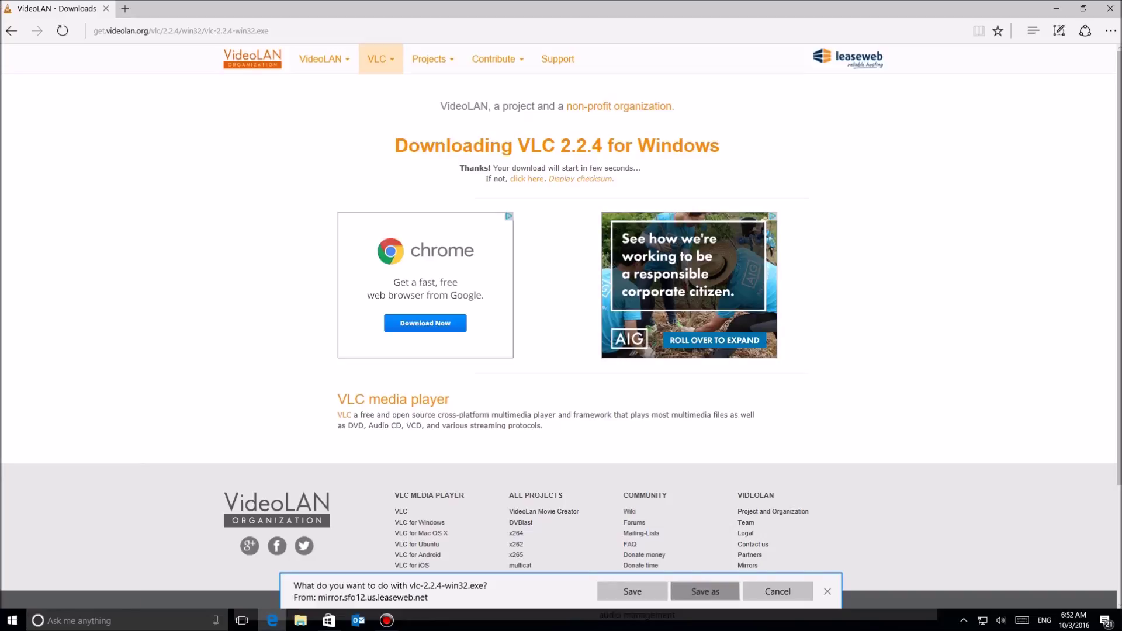
left_click(705, 591)
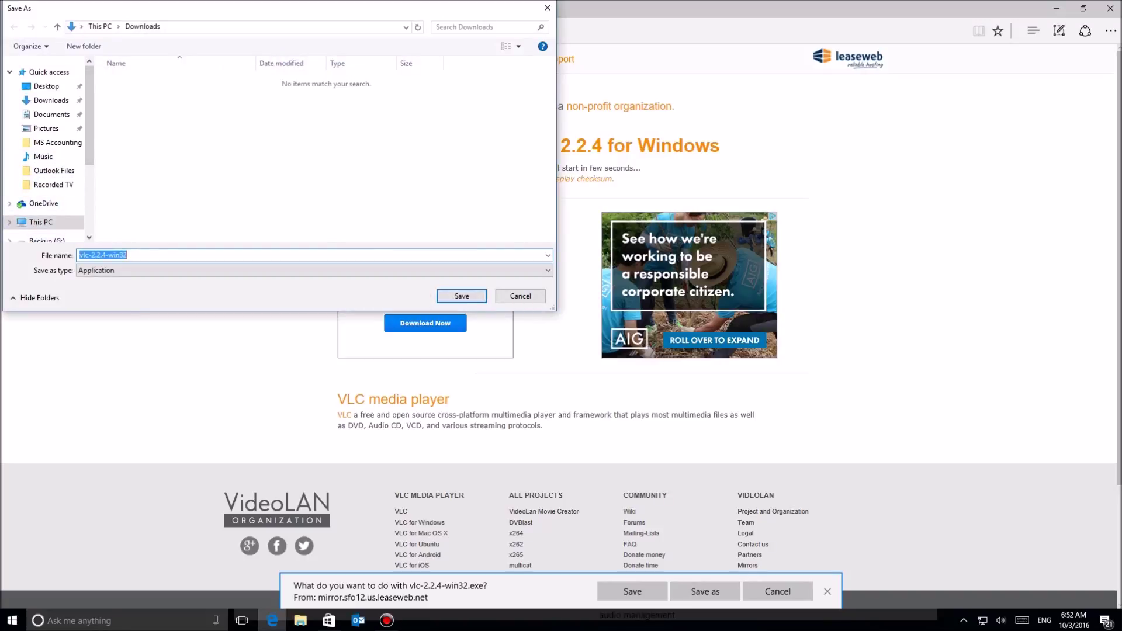
left_click(41, 222)
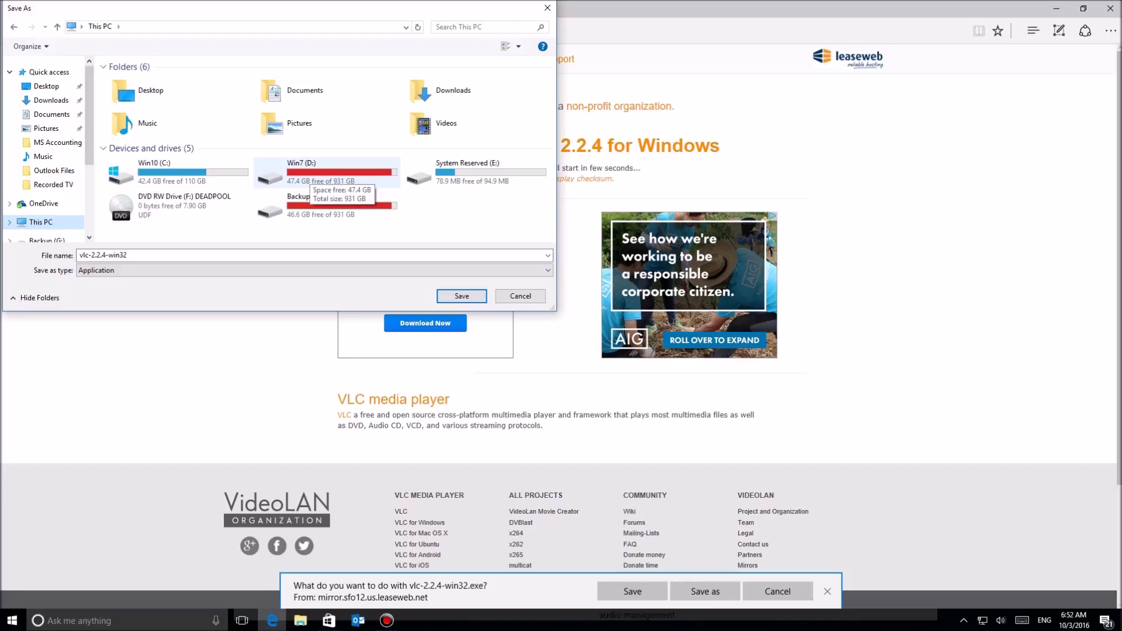
double_click(303, 175)
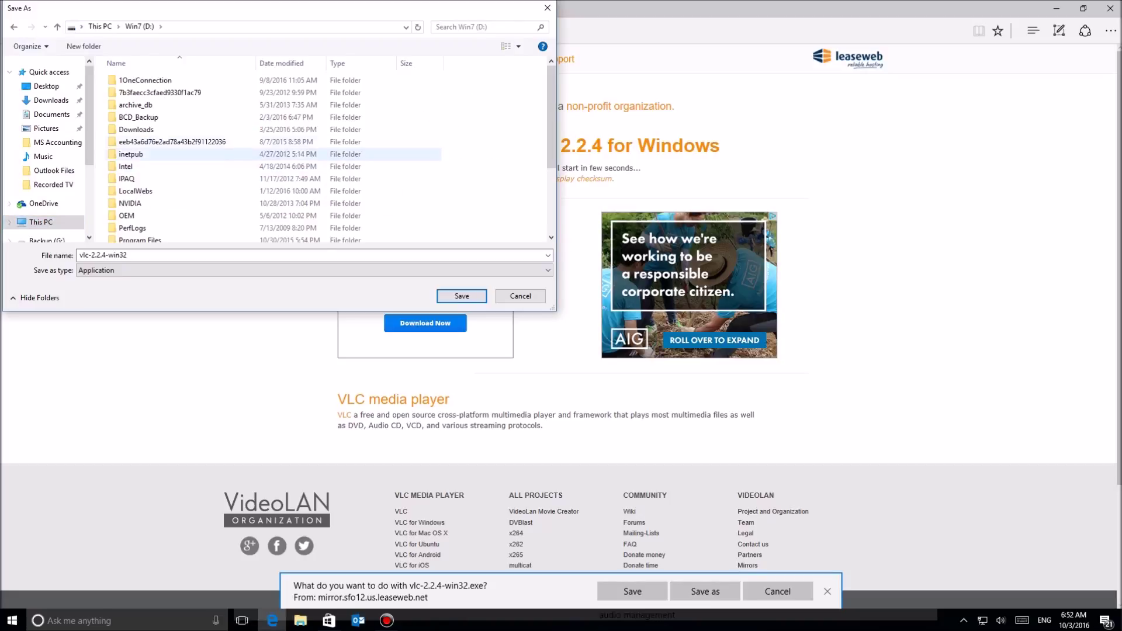
double_click(136, 129)
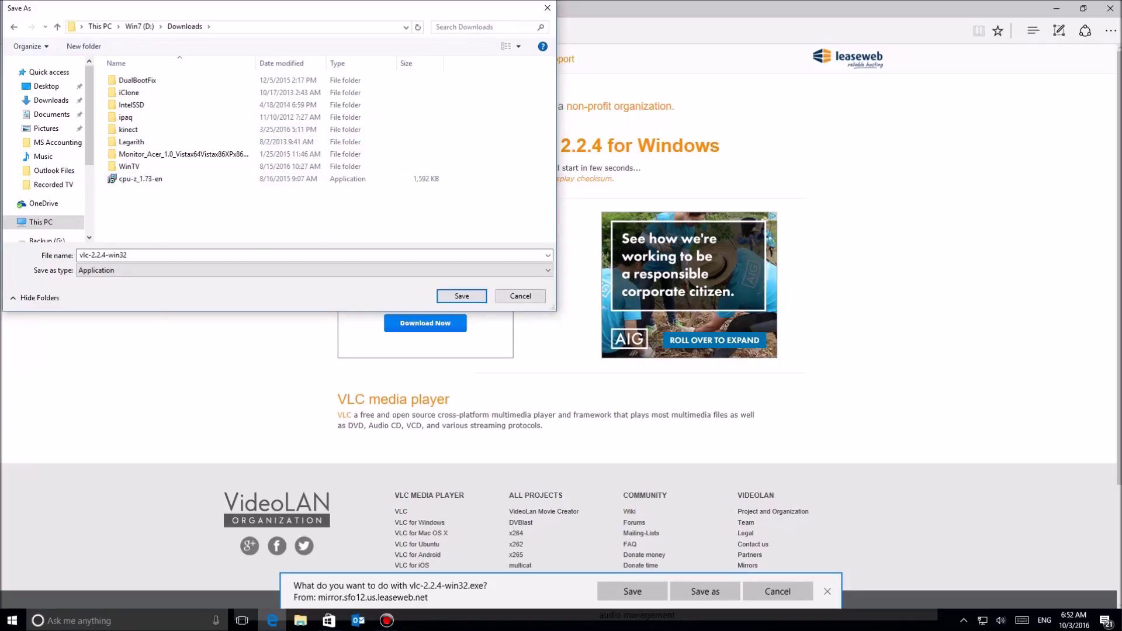
- Create a folder named VLC inside Downloads and open it as the destination for the installer
left_click(84, 46)
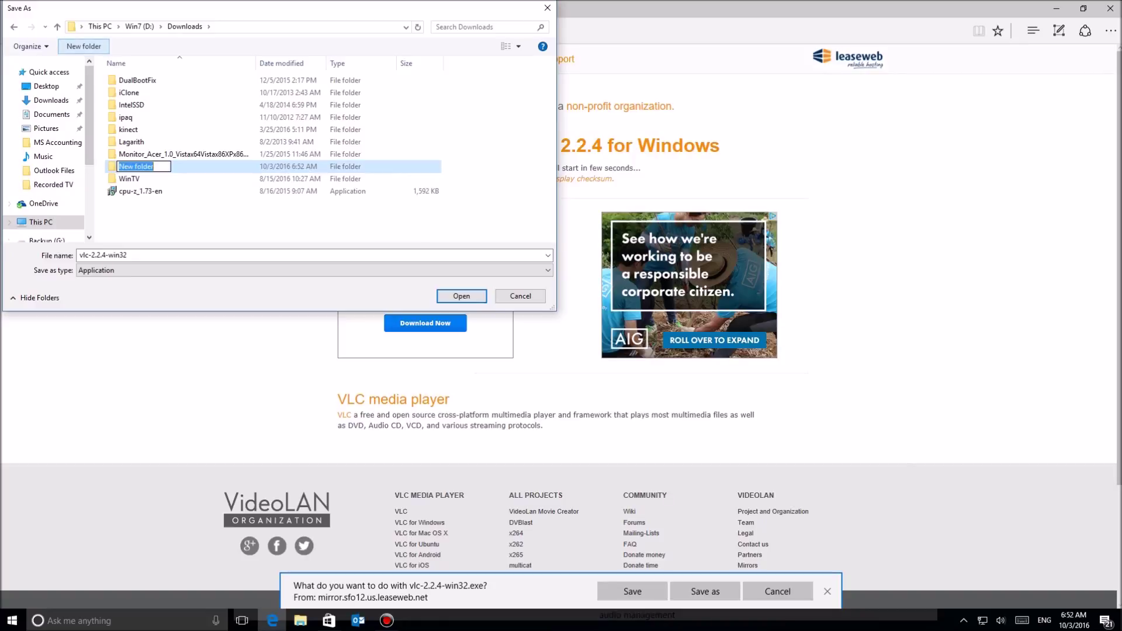
type("VLC")
key("Return")
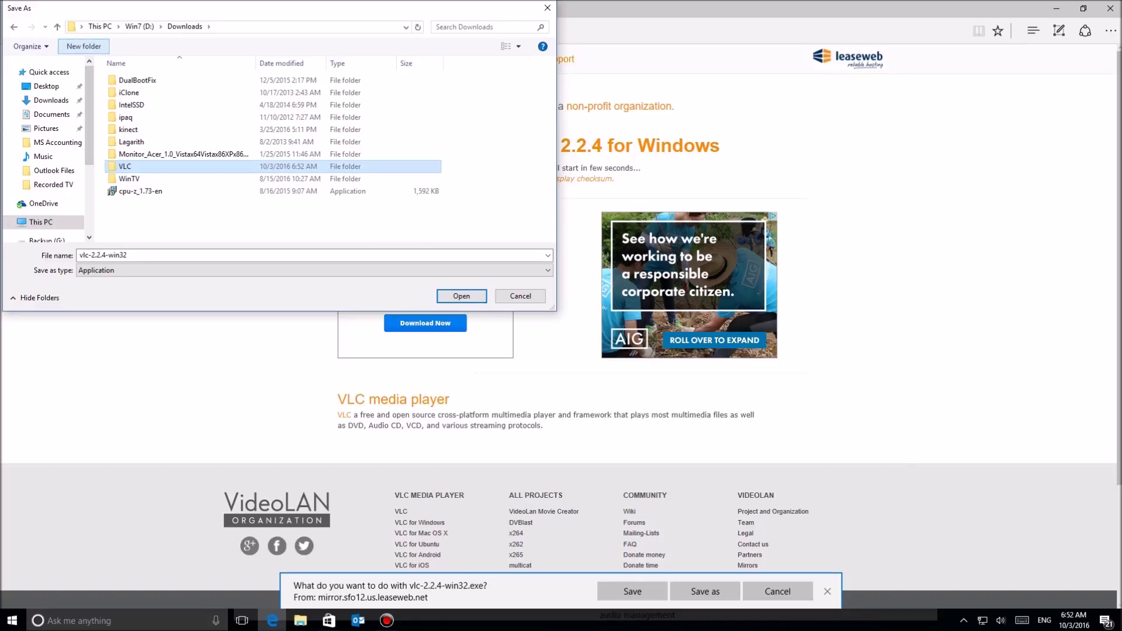
double_click(135, 166)
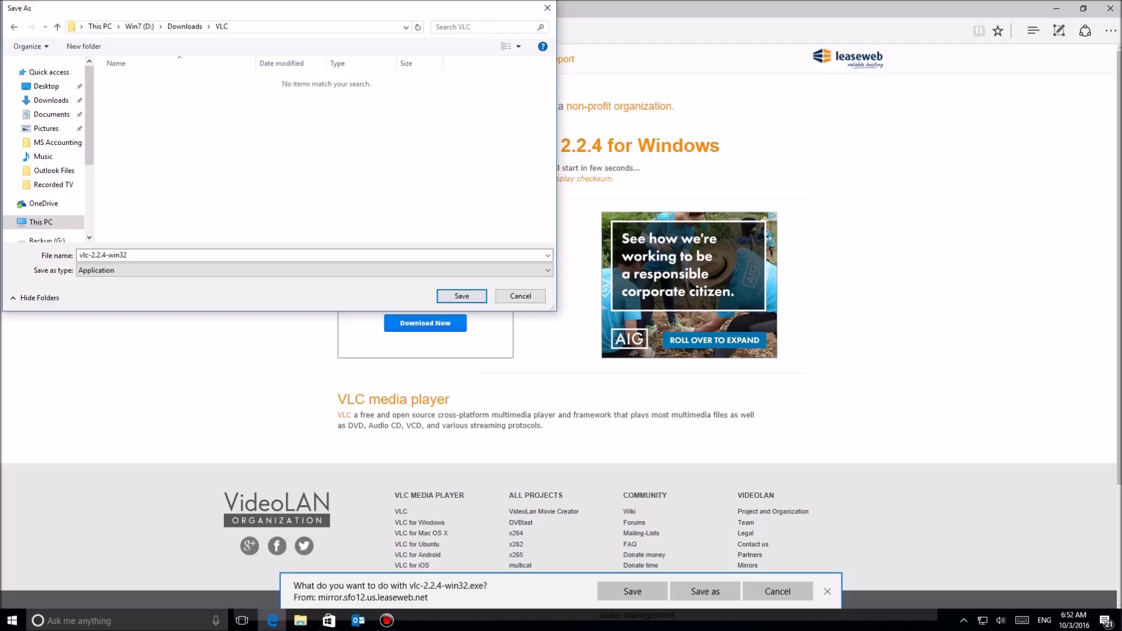
- Save vlc-2.2.4-win32 in the new VLC folder and run the downloaded installer
left_click(462, 296)
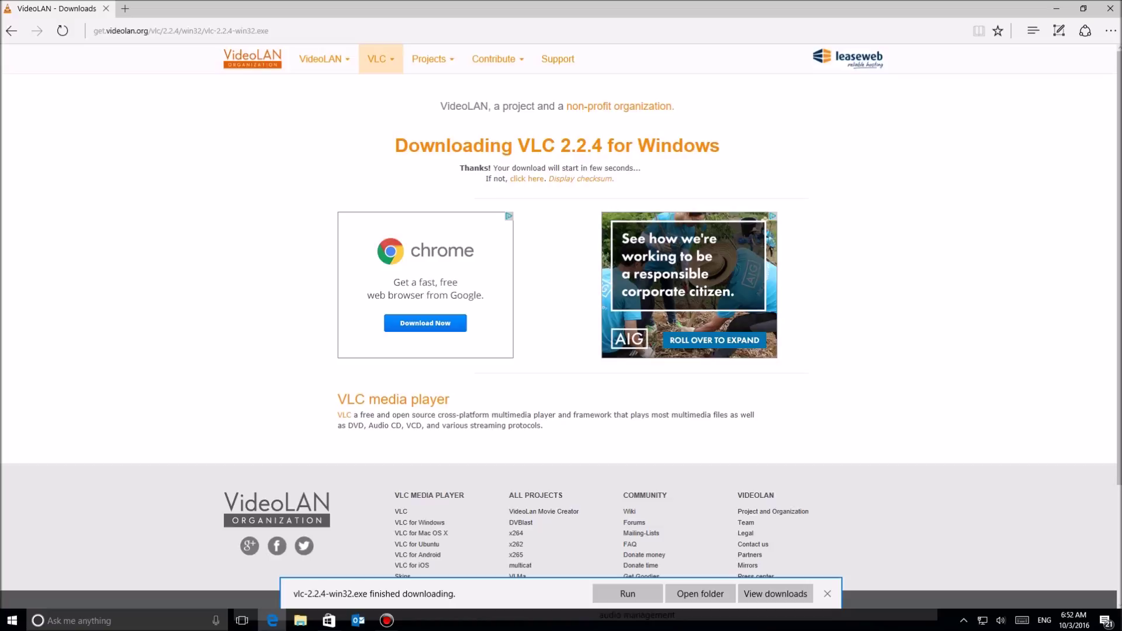
left_click(627, 593)
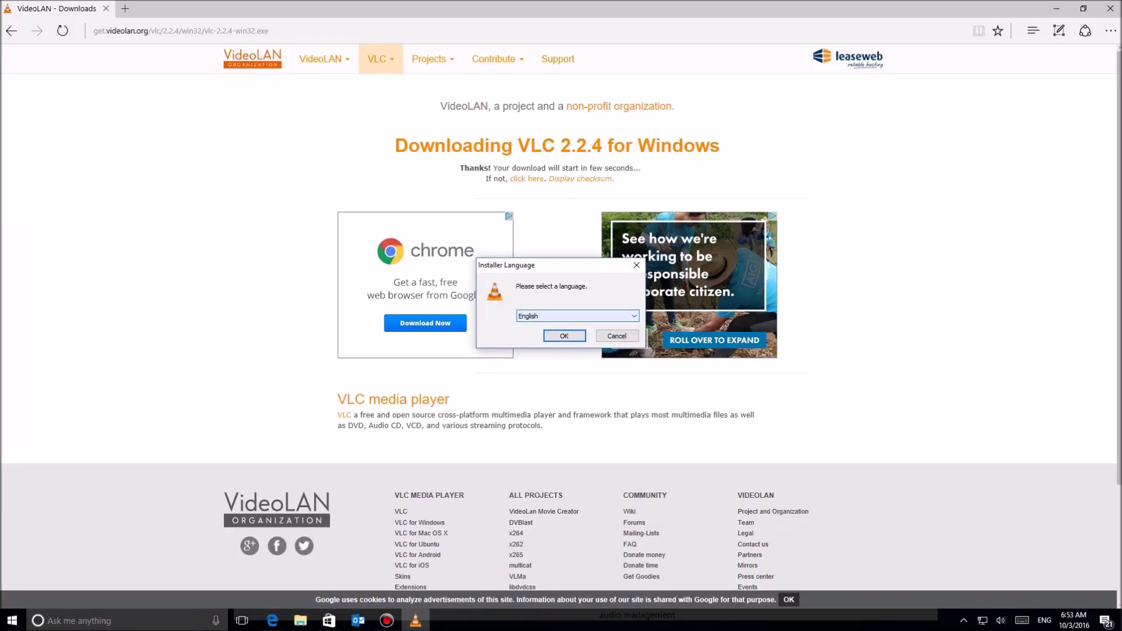
- Choose English as the installer language and proceed through the welcome and license agreement pages of the setup wizard
key("alt+Down")
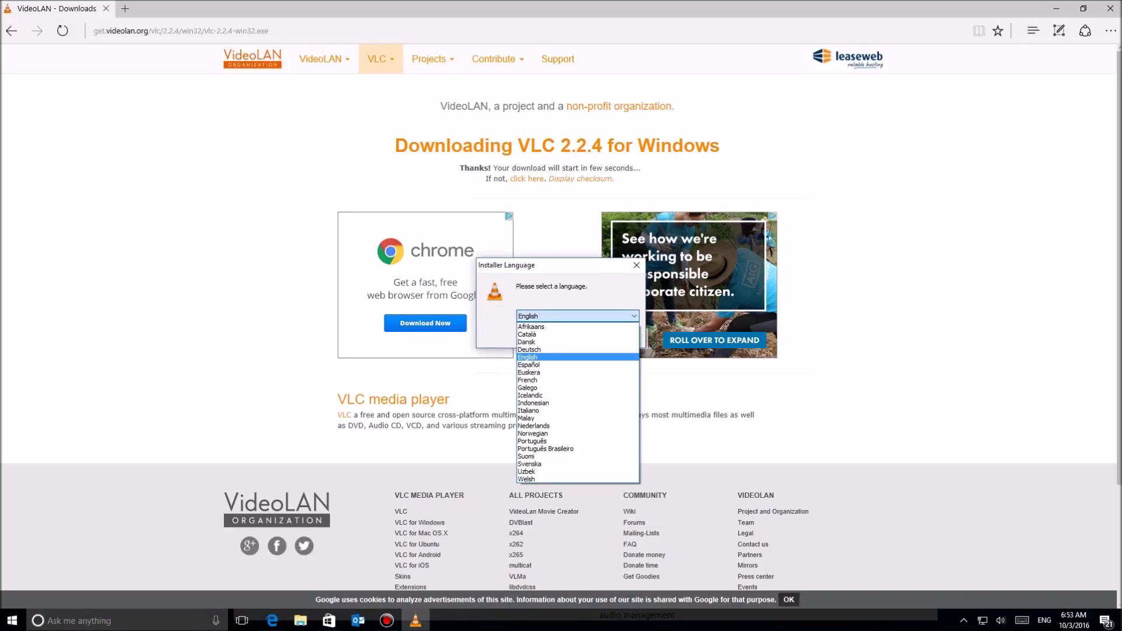
key("Return")
key("Tab")
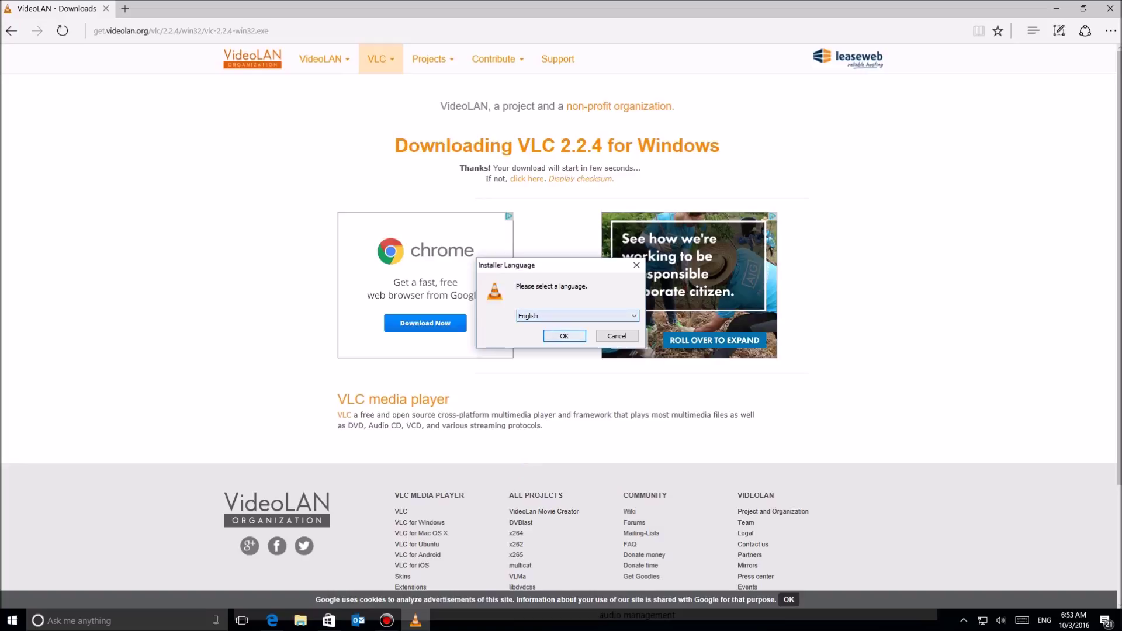
key("Return")
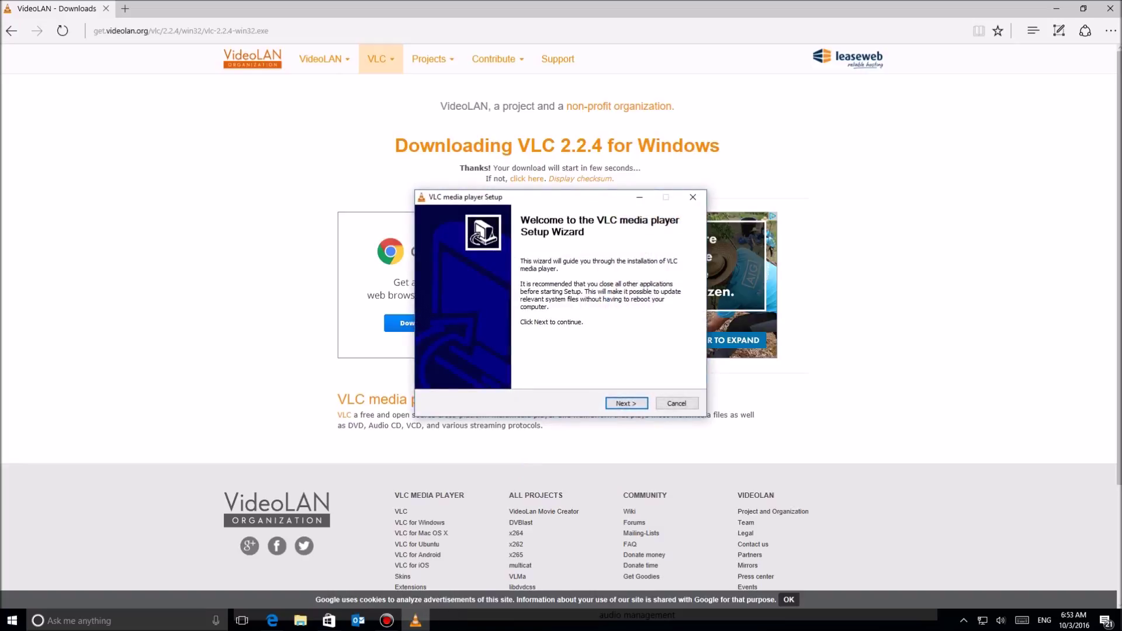
key("Return")
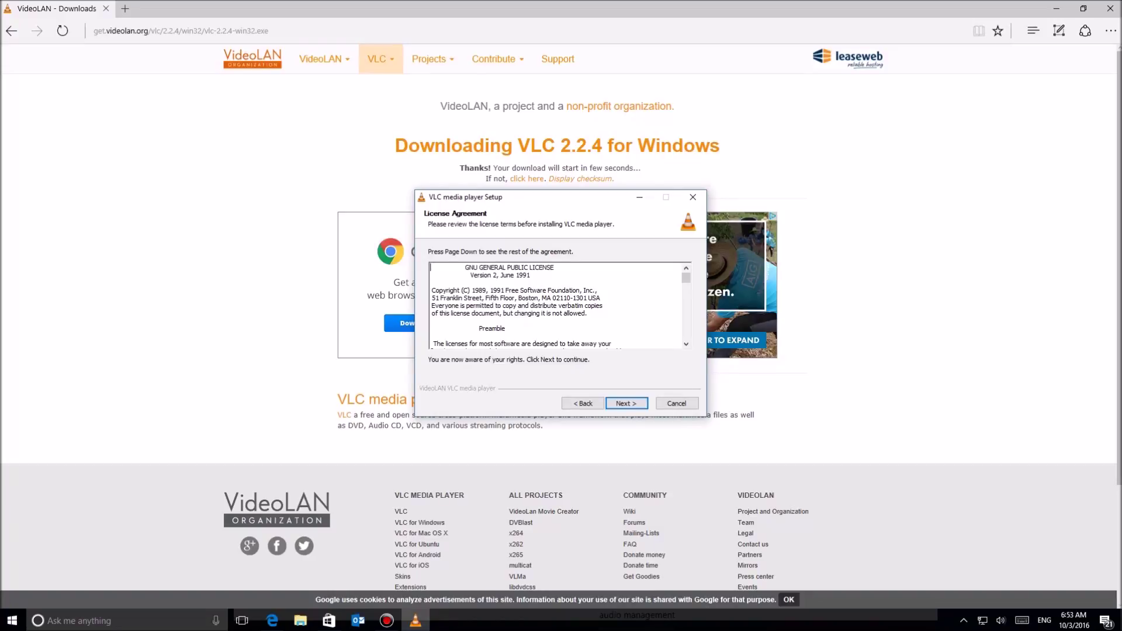
key("Return")
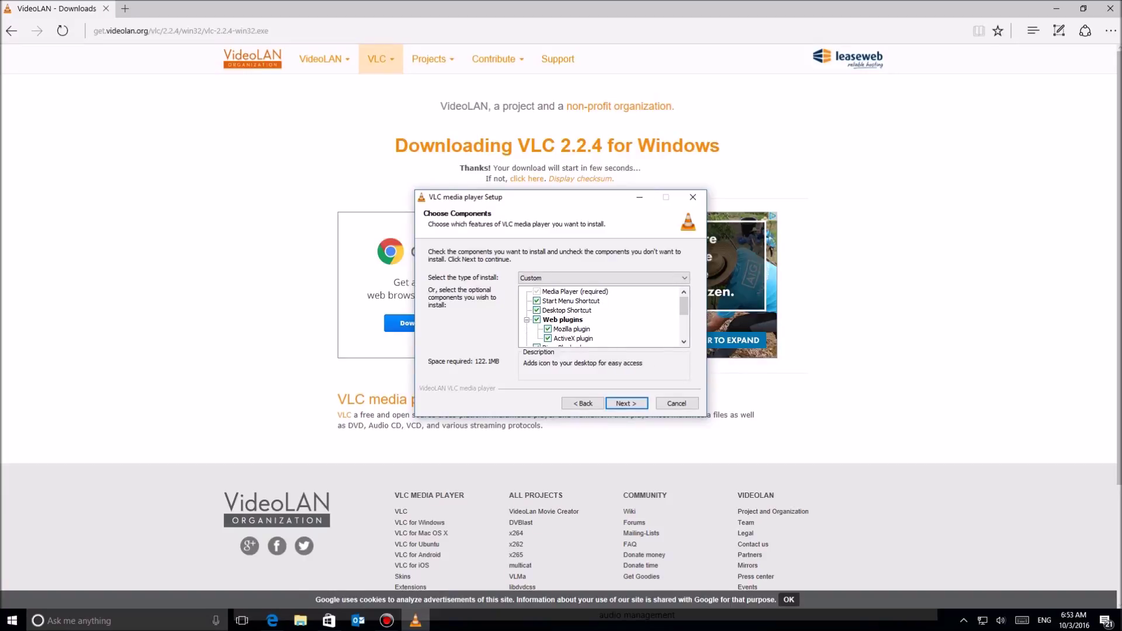
- Exclude the Desktop Shortcut and all Web plugins from the components to install
left_click(537, 310)
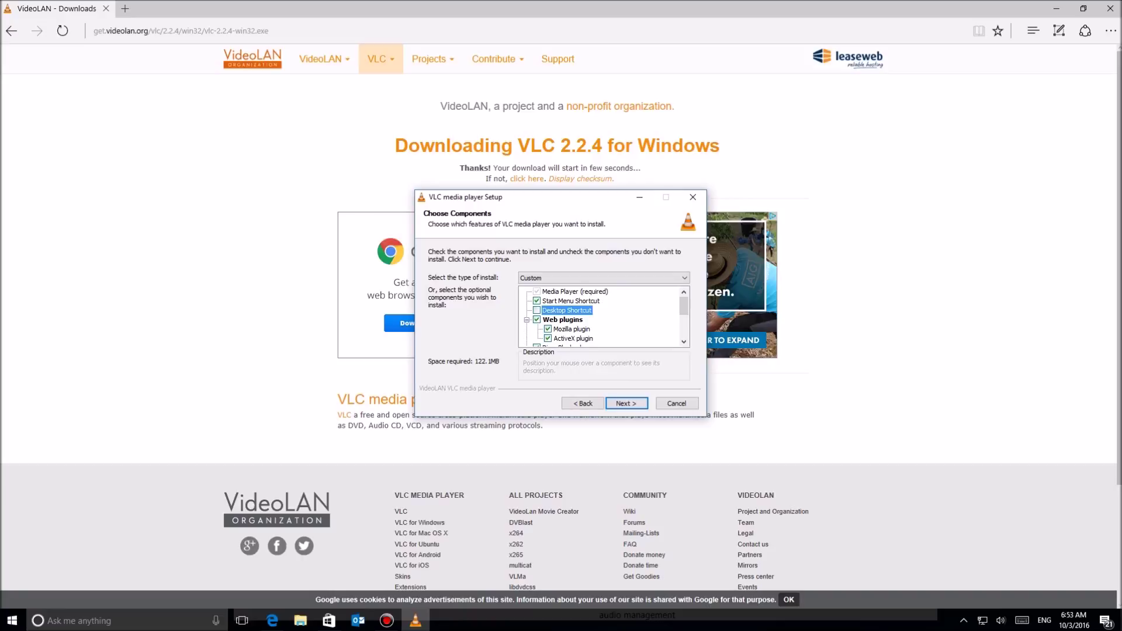
left_click(536, 320)
scroll(602, 316, "down", 2)
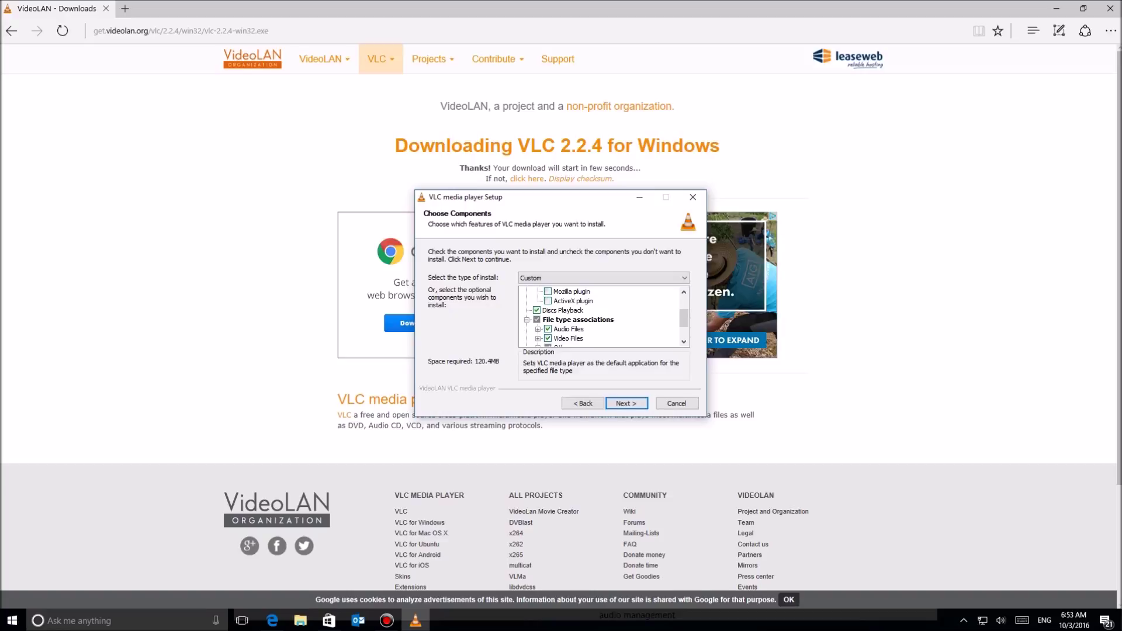
- Clear the Audio Files and Other file type associations, and leave .webm, .wmv and .xesc unselected under Video Files
scroll(602, 315, "down", 2)
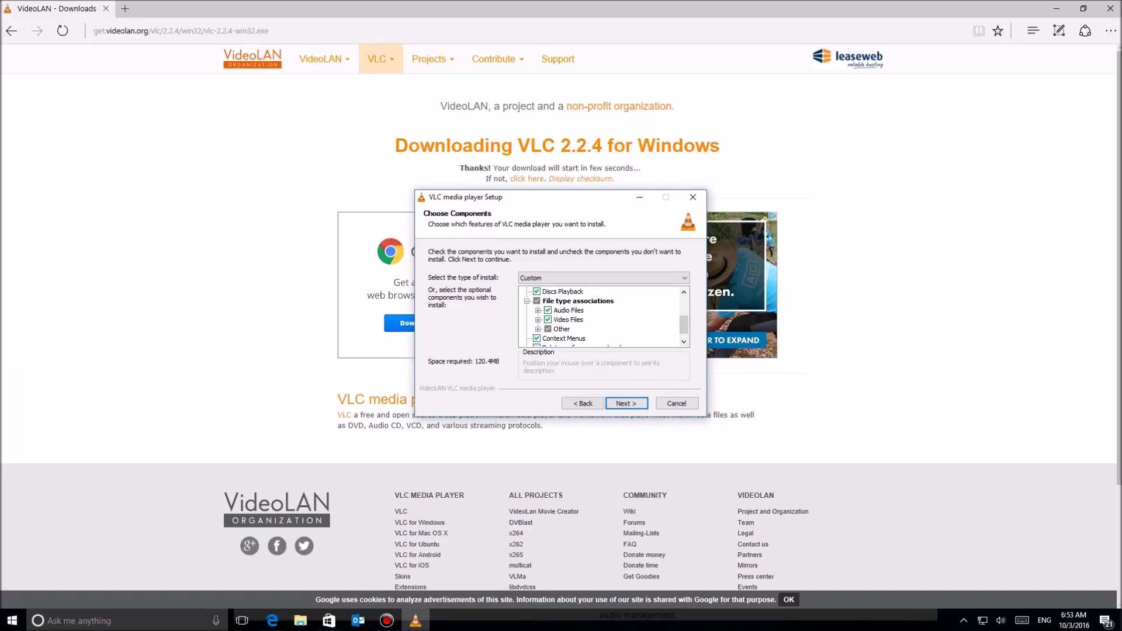
left_click(537, 300)
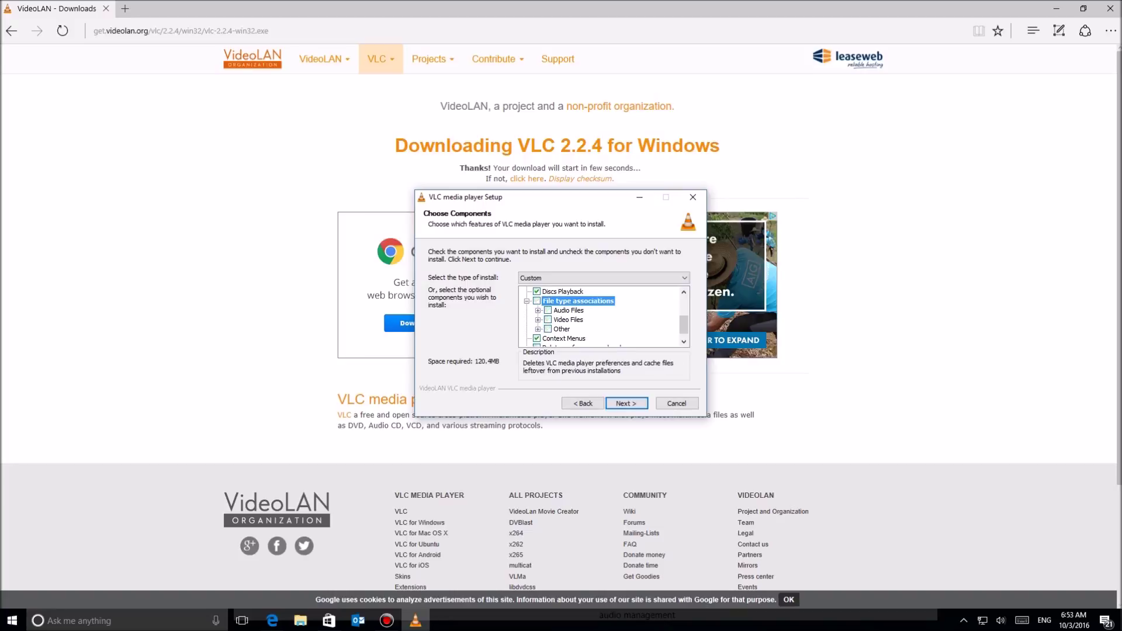
left_click(547, 319)
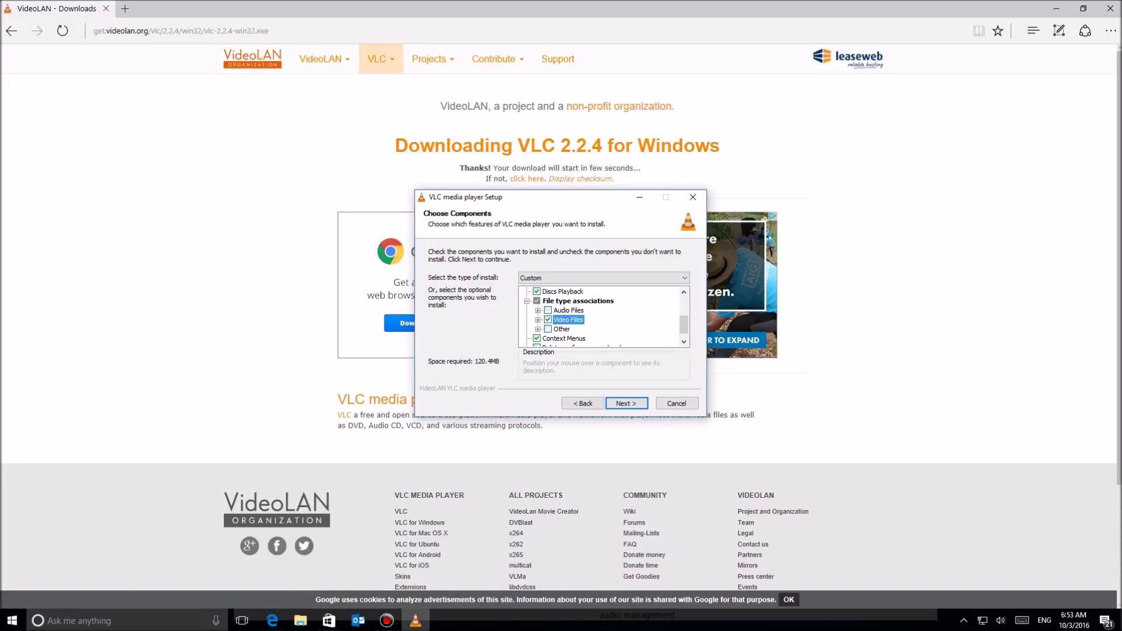
key("Right")
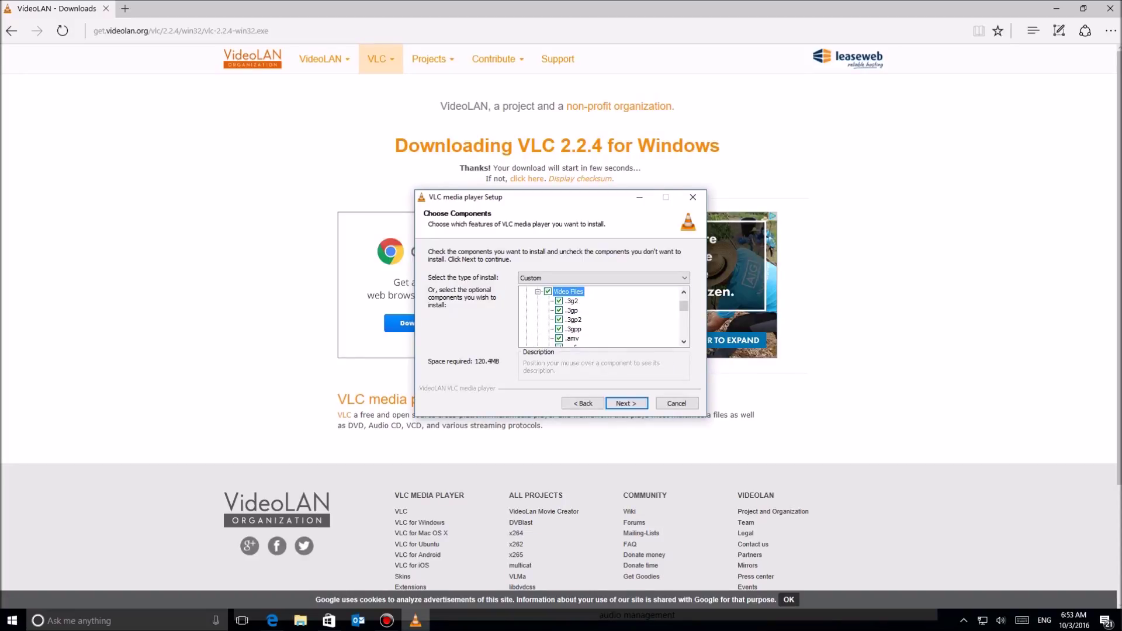
scroll(601, 316, "down", 1)
scroll(601, 317, "up", 1)
left_click(684, 341)
left_click(684, 341)
left_click(683, 341)
left_click(684, 341)
left_click_drag(684, 341, 684, 341)
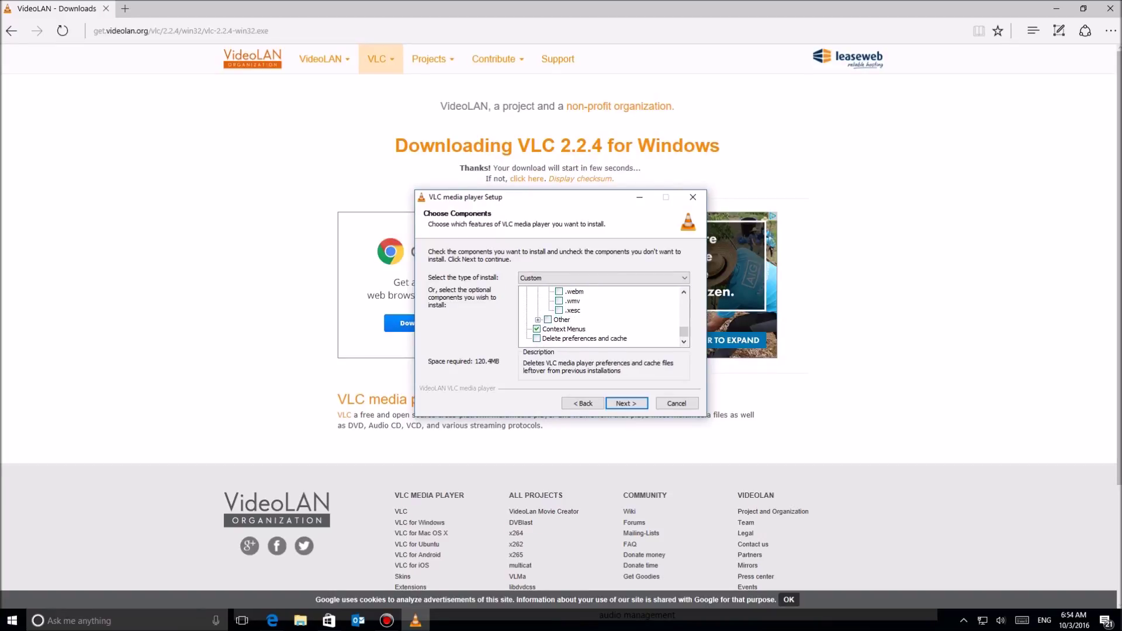
- Exclude the Context Menus component and install VLC in the default destination folder
left_click(537, 329)
scroll(602, 315, "up", 10)
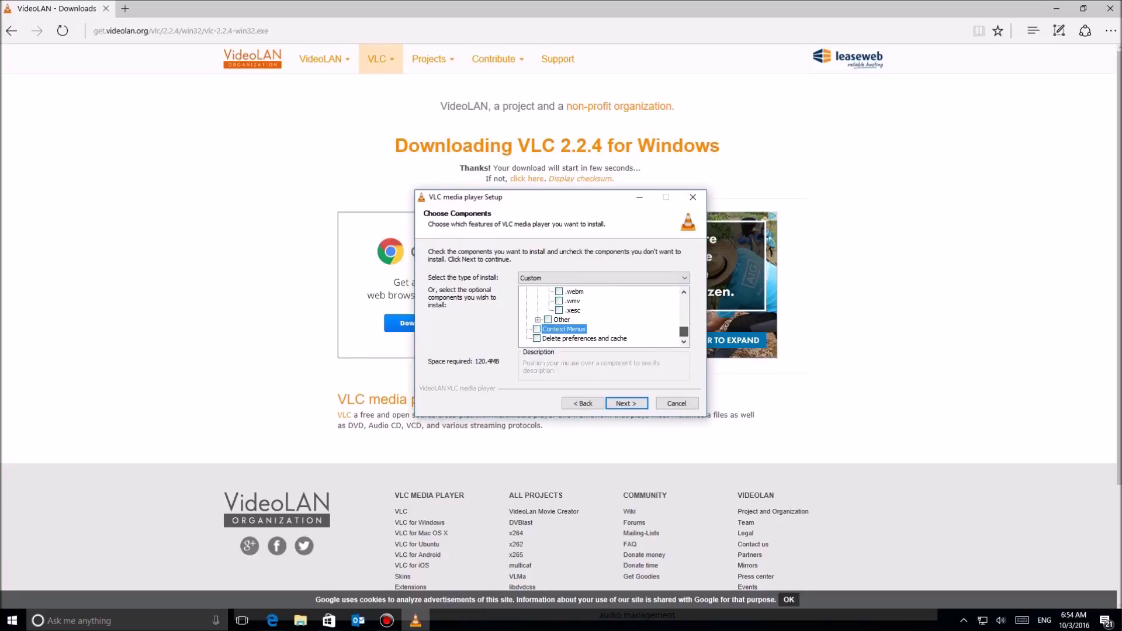
left_click(625, 403)
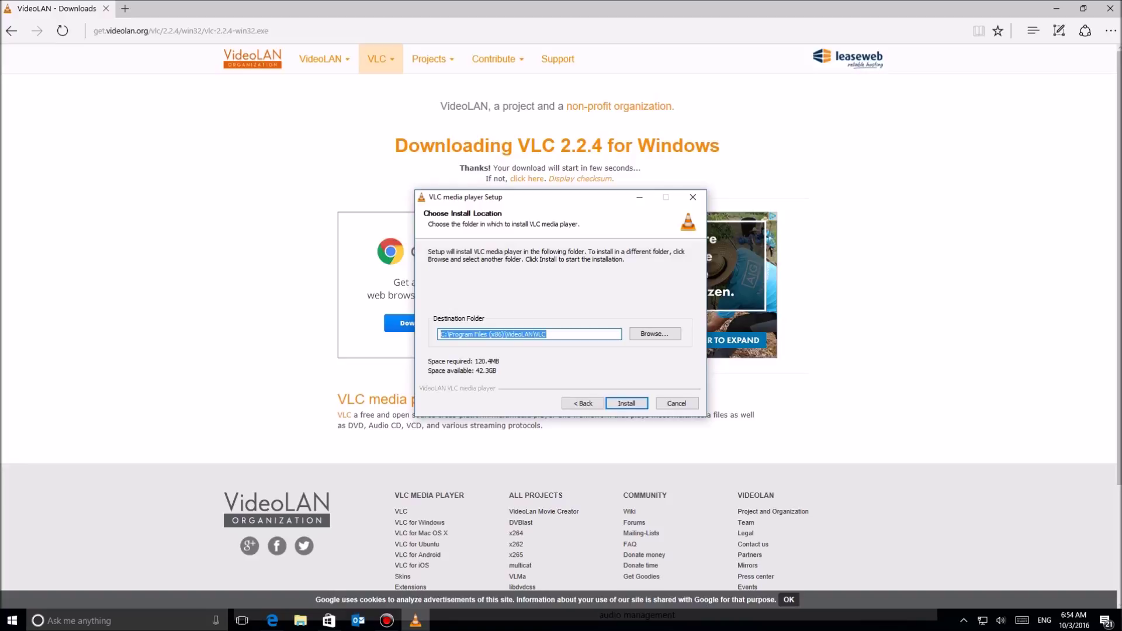
left_click(626, 403)
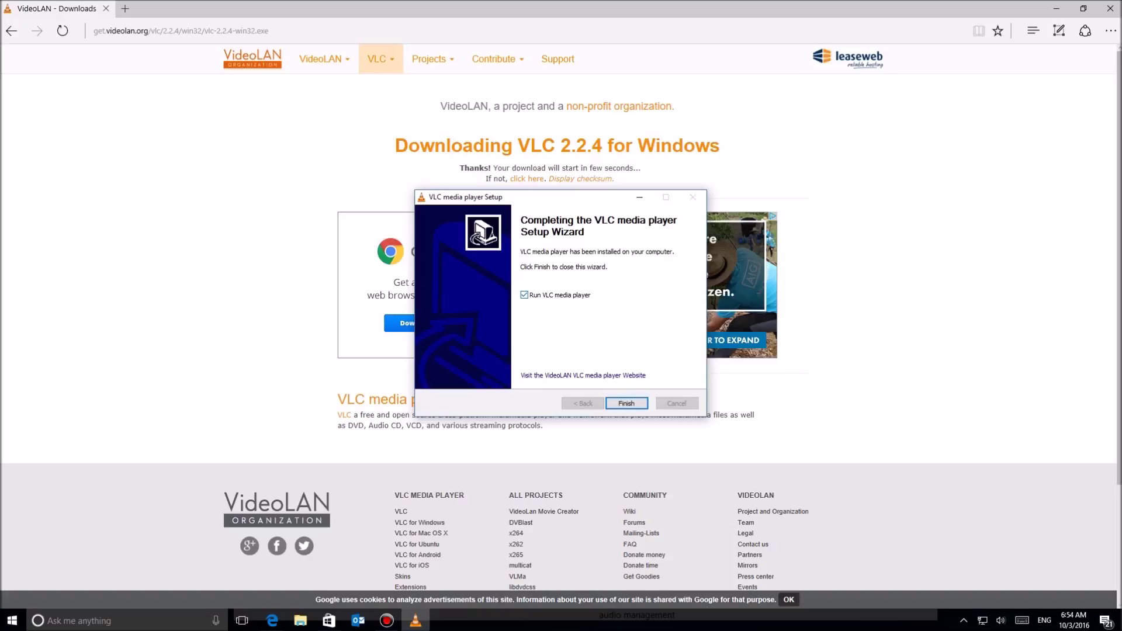
- Finish setup with VLC set to run, accept the default network access policy, and close the player
left_click(626, 403)
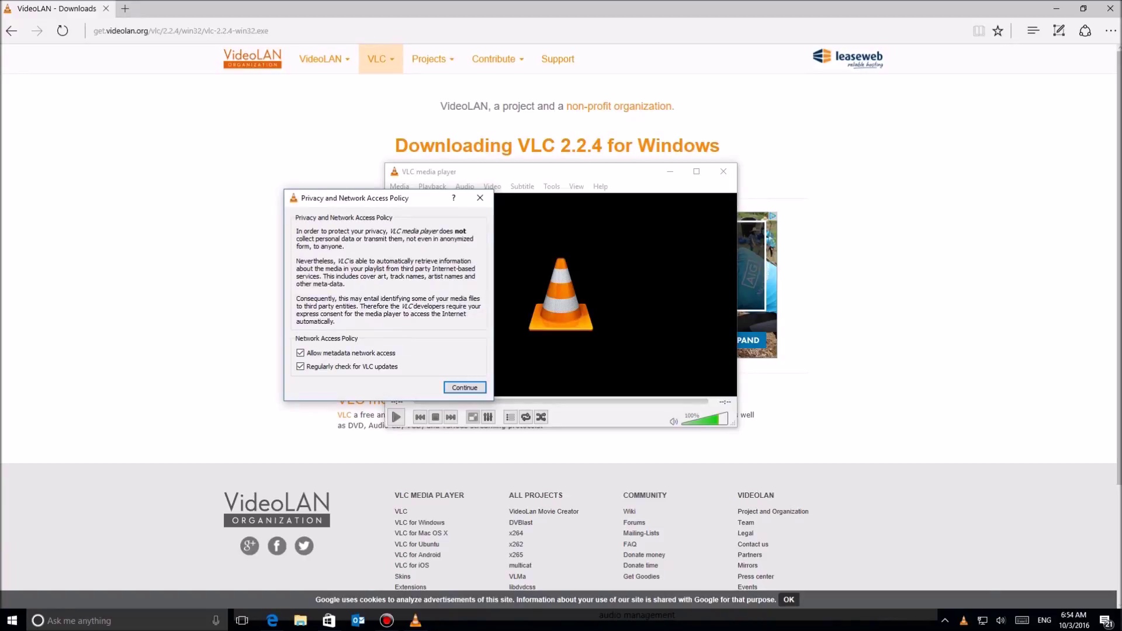
key("Return")
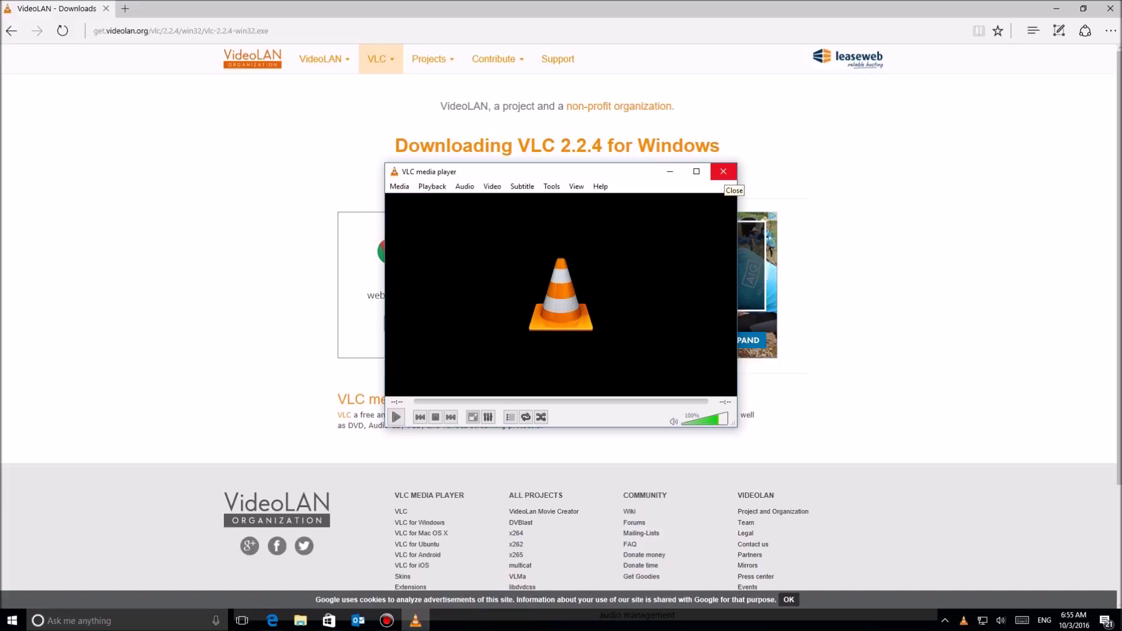
left_click(723, 171)
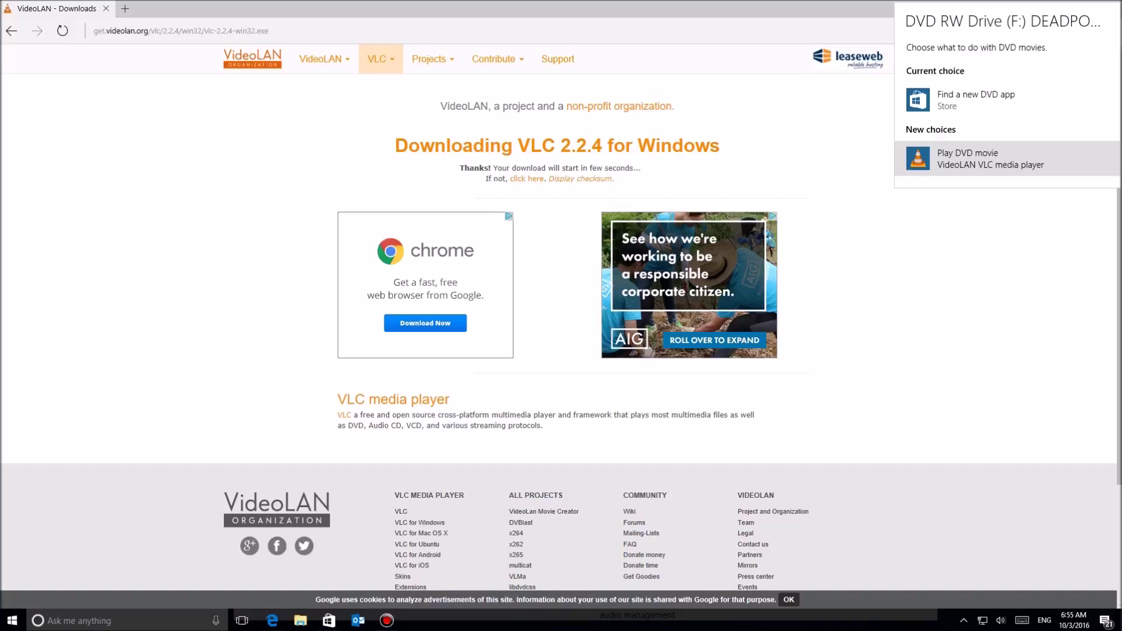
- Play the DVD movie in drive F: with VLC media player and skip ahead through its opening
left_click(976, 158)
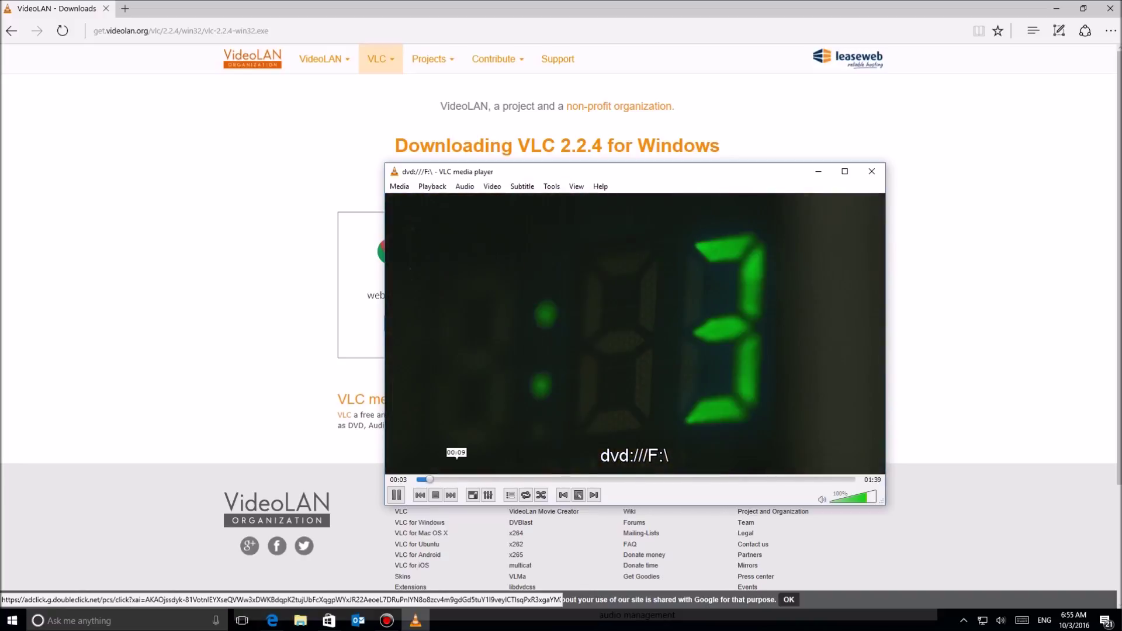
left_click(456, 479)
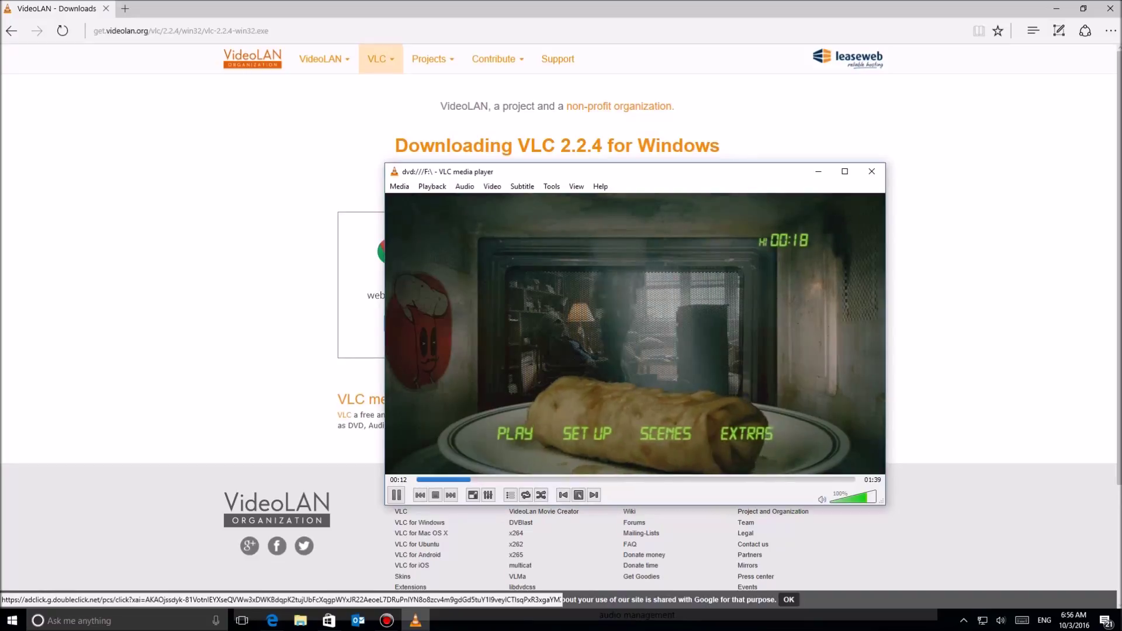
left_click(509, 479)
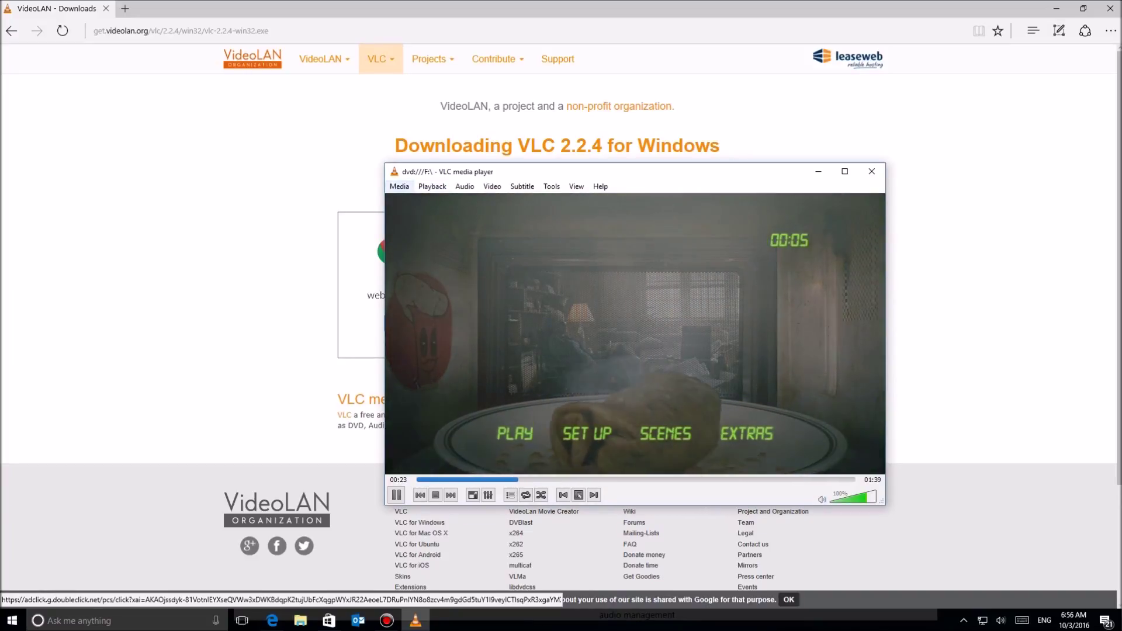
- Examine VLC's commands for opening media and controlling playback
left_click(399, 186)
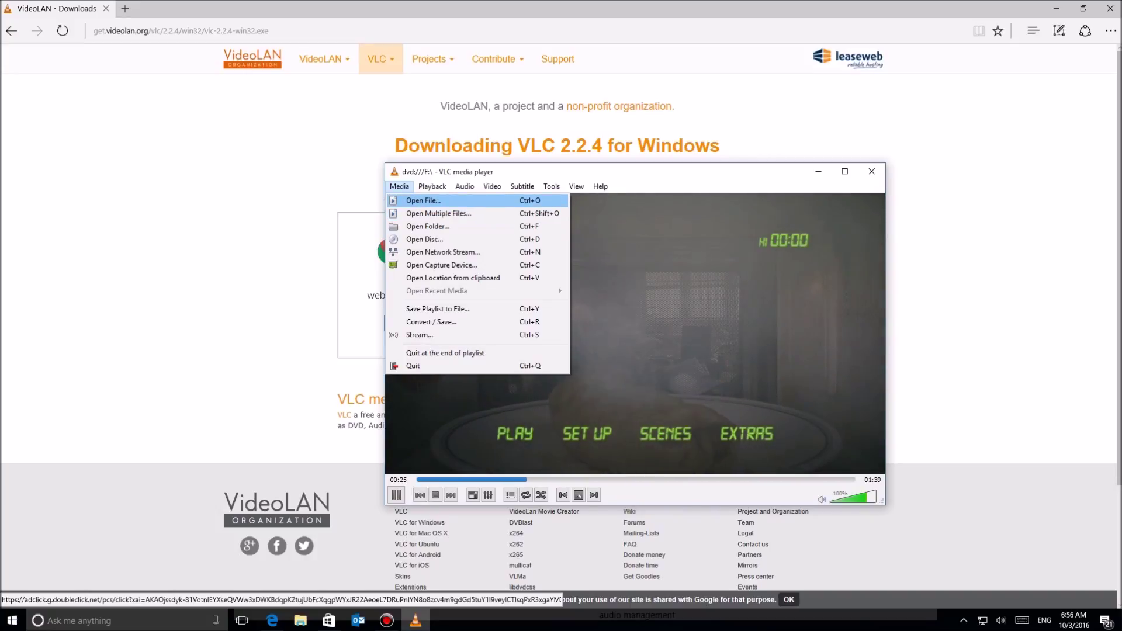
mouse_move(432, 186)
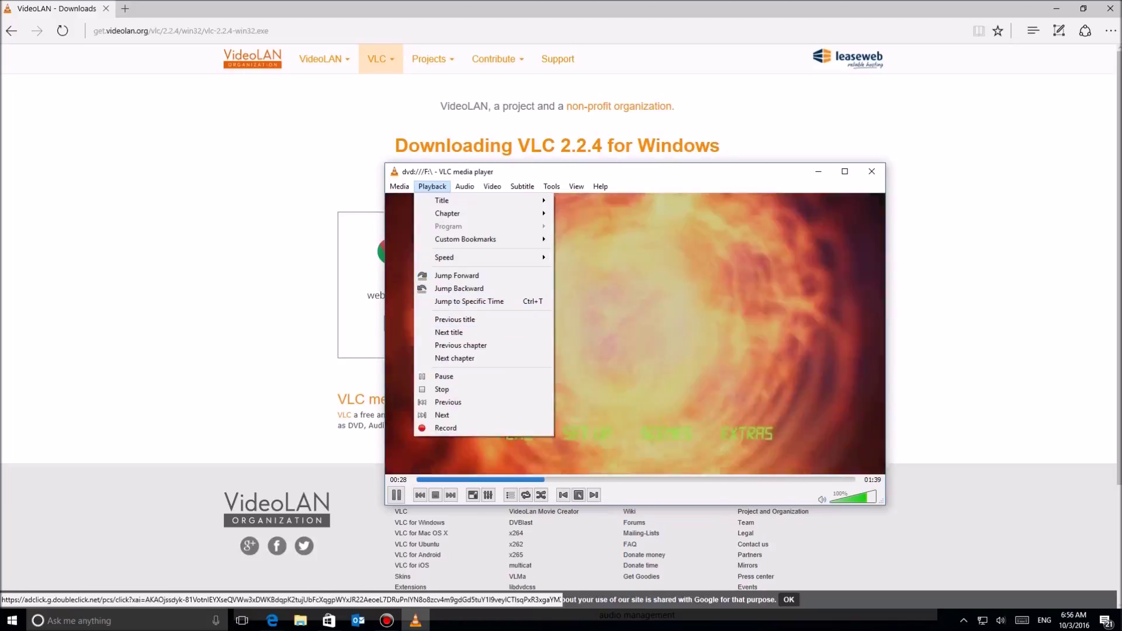
left_click(593, 480)
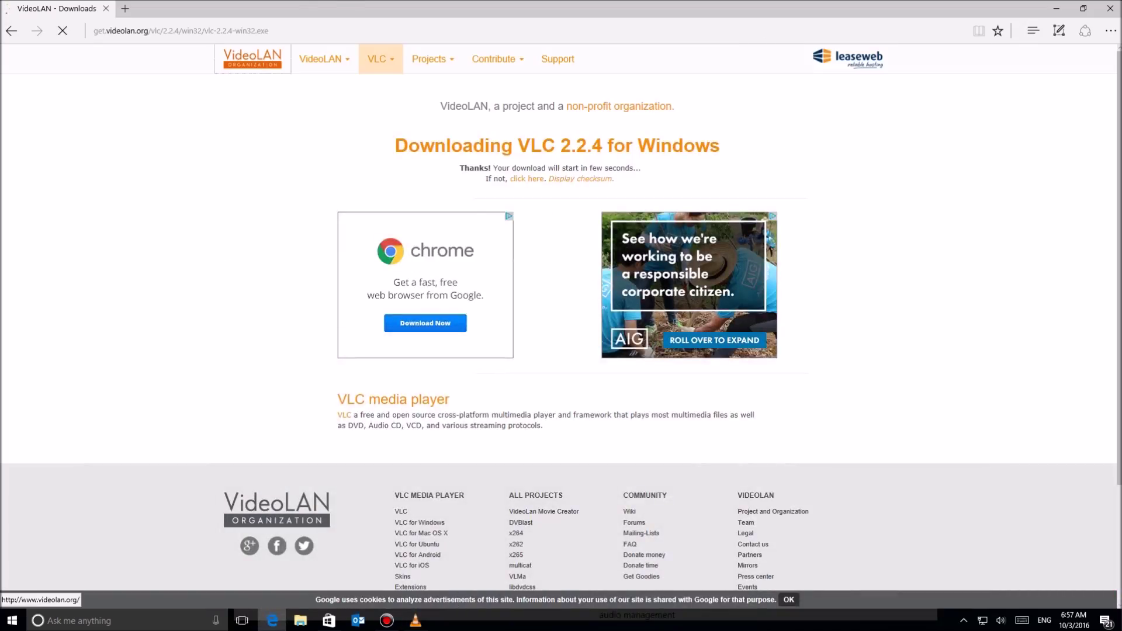
- Switch back to Microsoft Edge and open the VideoLAN home page
left_click(252, 58)
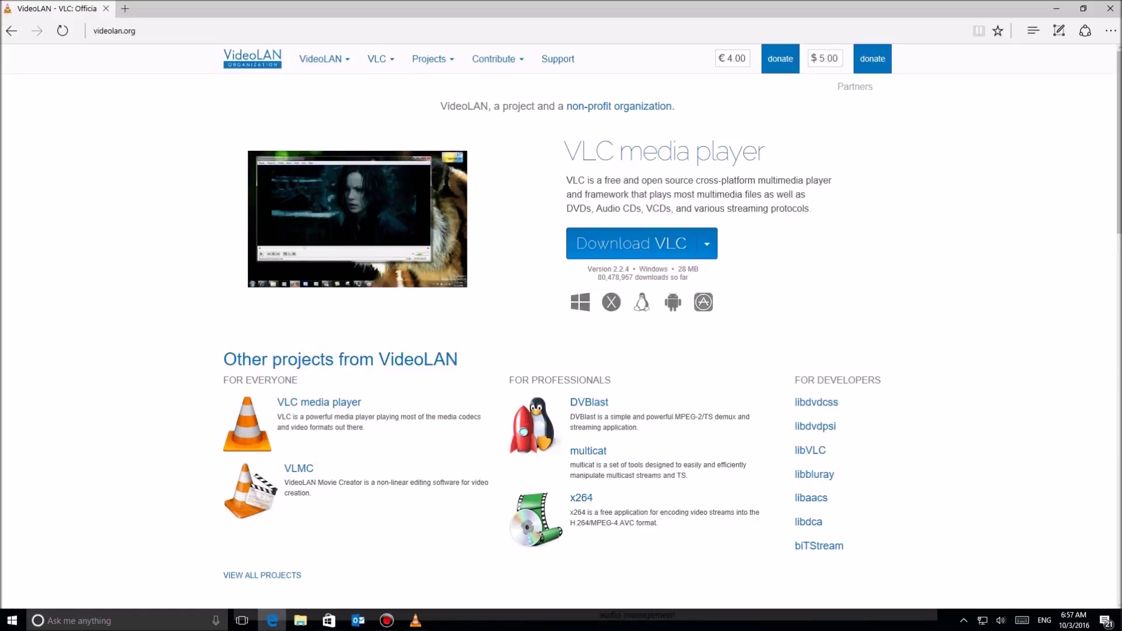